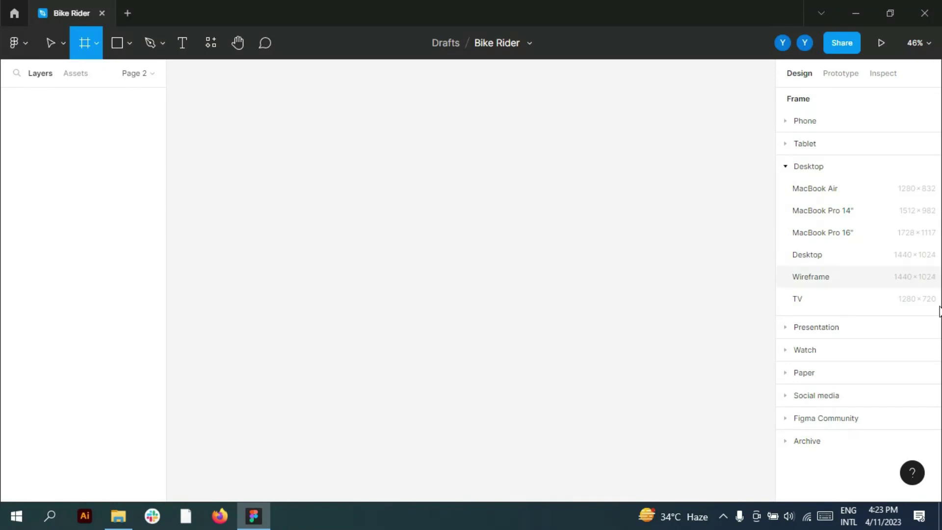
Create a Desktop frame with its height set to 980 and Clip content turned off.
left_click(809, 254)
left_click(883, 175)
type("0")
key("Return")
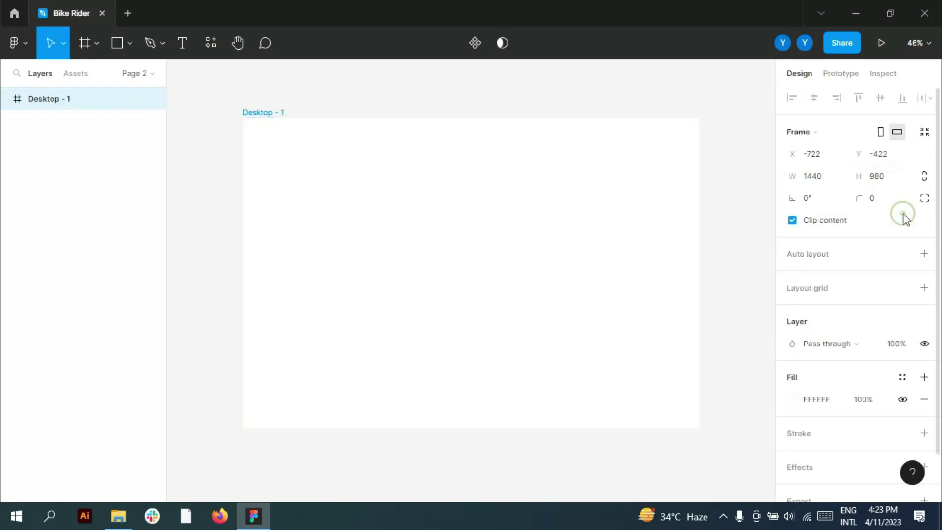
left_click(615, 263)
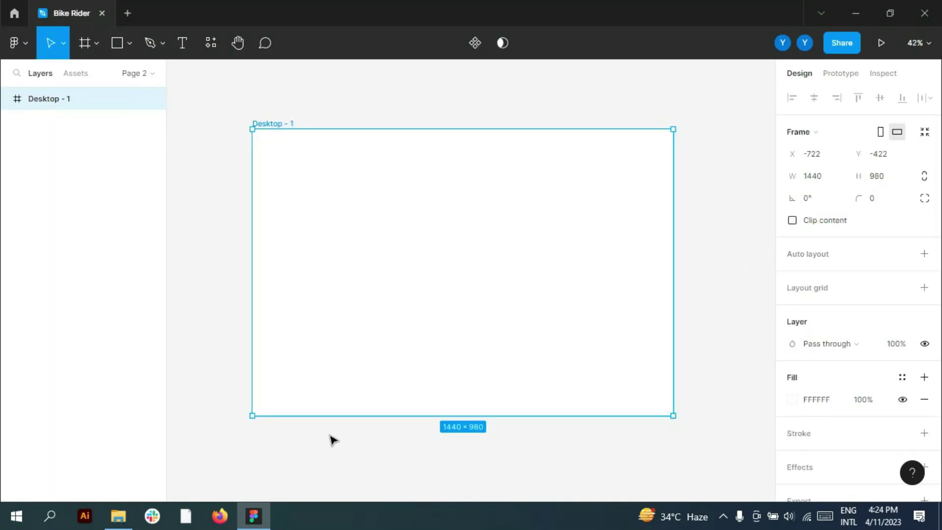
Drag the Bike Rider Bg image from Explorer into the frame at 1440×820.
left_click(118, 515)
mouse_move(224, 117)
left_mouse_down()
mouse_move(391, 331)
mouse_move(446, 241)
left_mouse_up()
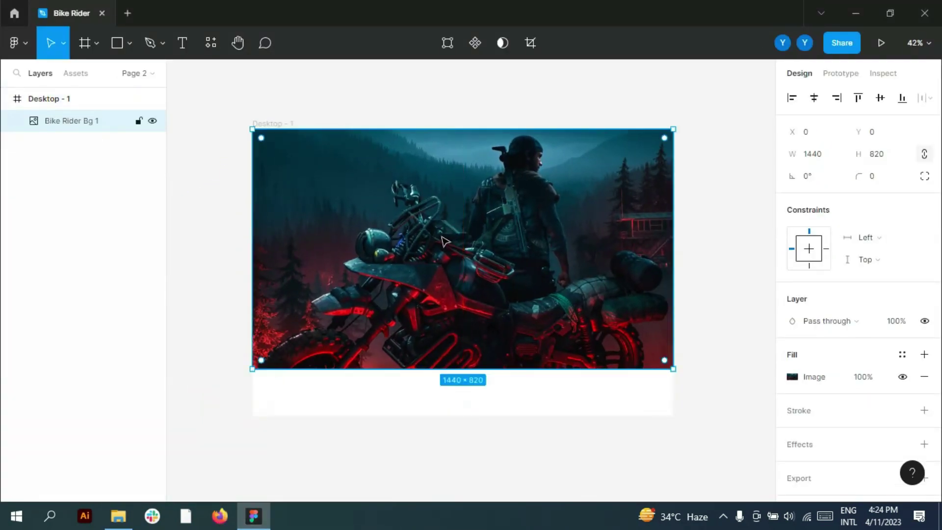
left_click(745, 334)
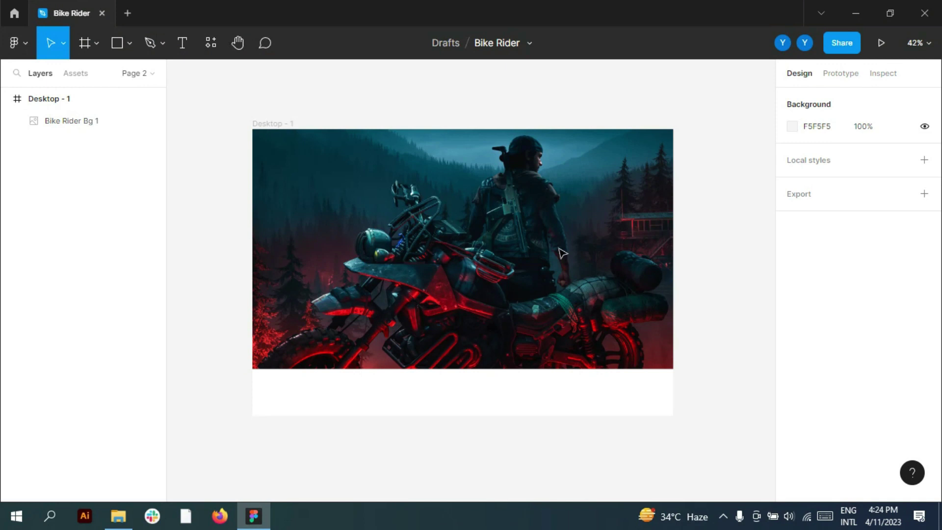
scroll(539, 132, "up", 2)
left_click(499, 175)
scroll(498, 176, "down", 2)
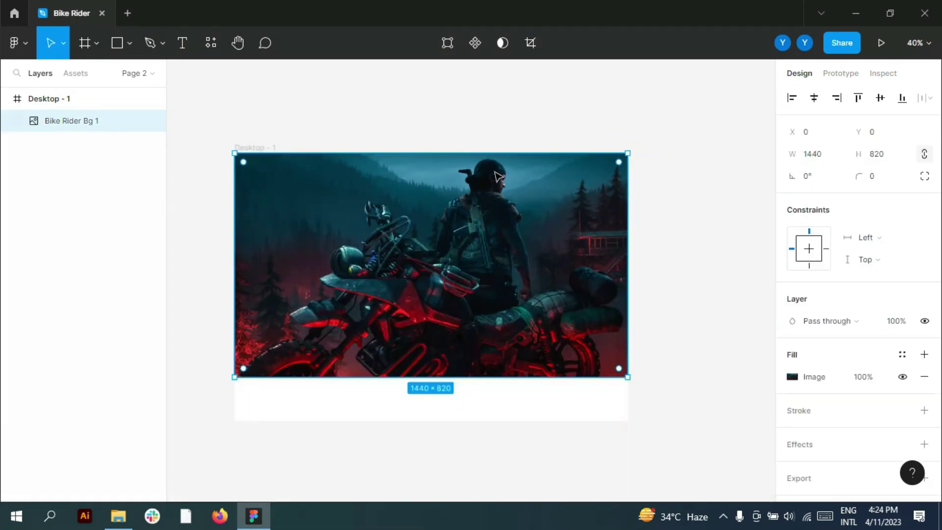
left_click(117, 44)
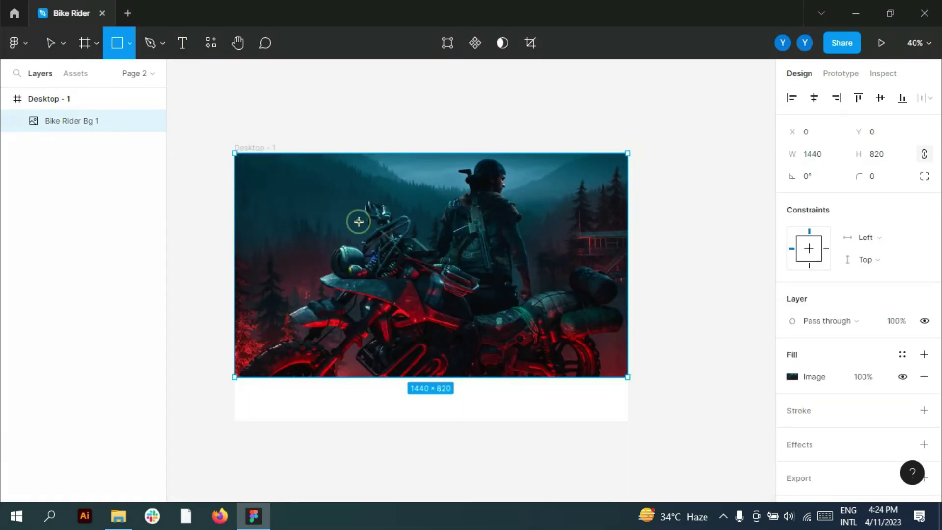
Draw a 1300×855 rectangle over the image and centre it horizontally in the frame.
left_click_drag(345, 207, 542, 235)
left_click_drag(475, 235, 475, 438)
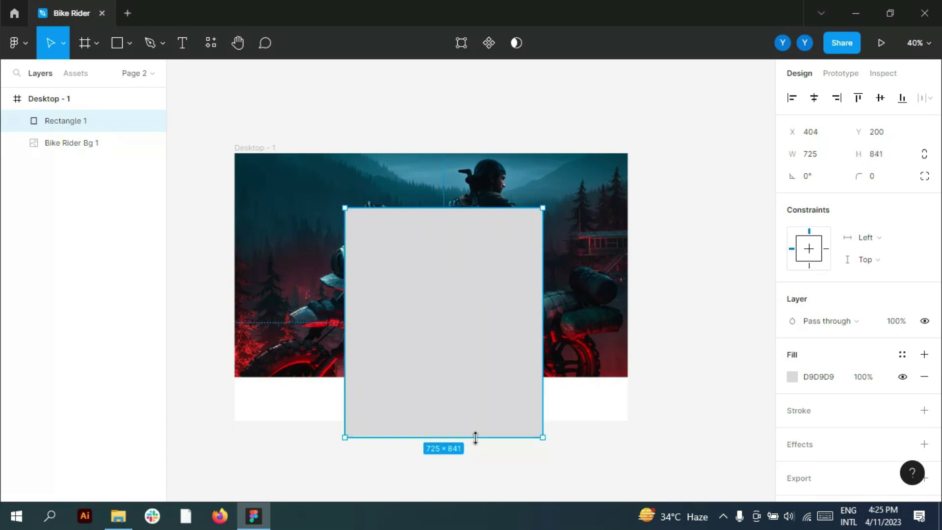
left_click(878, 154)
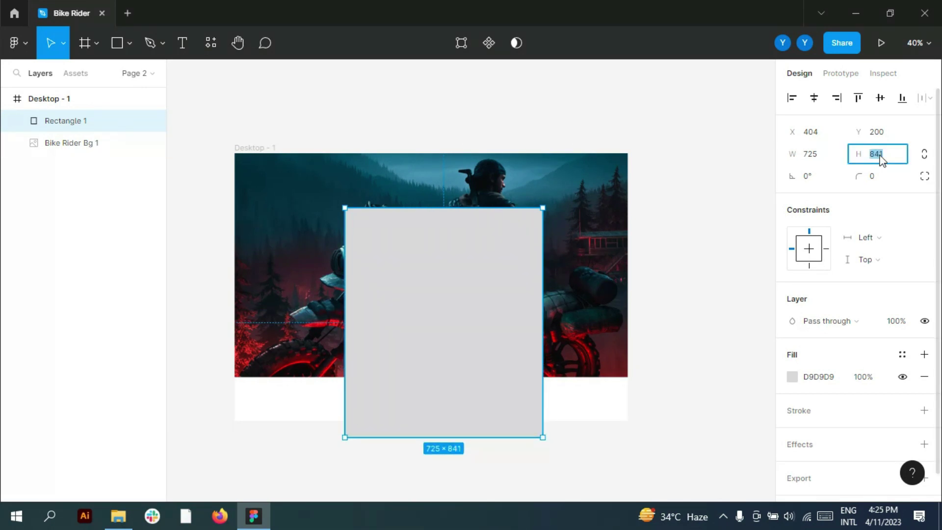
type("855")
left_click(815, 160)
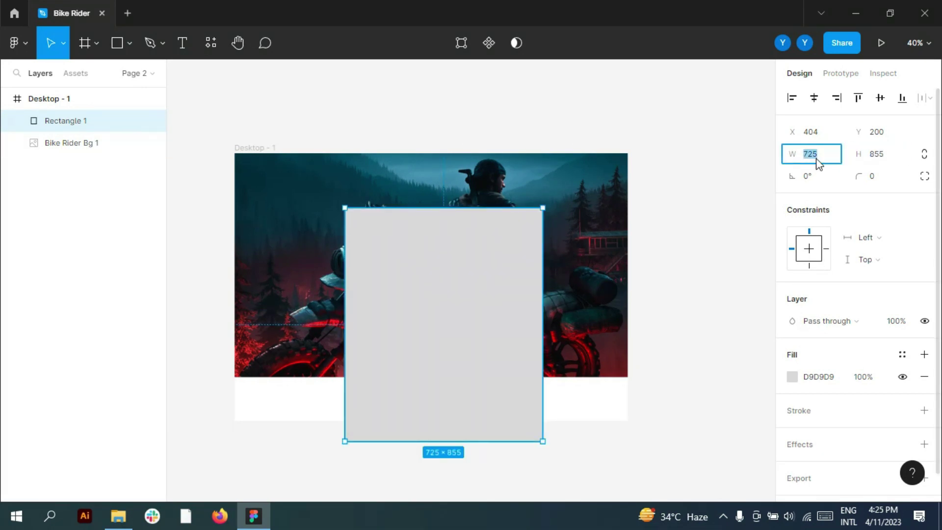
left_click(822, 157)
type("00")
key("Return")
left_click_drag(566, 270, 475, 238)
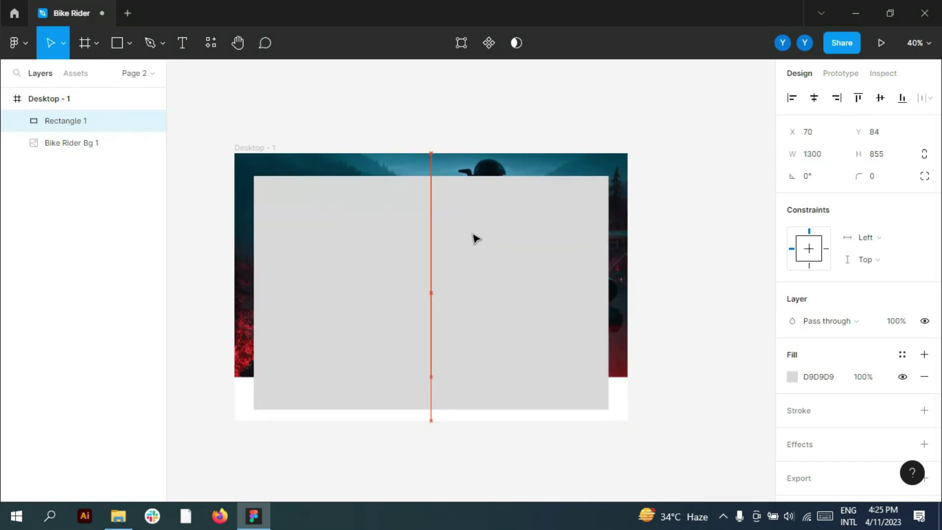
Give the rectangle a corner radius of 35.
left_click(878, 176)
type("35")
key("Return")
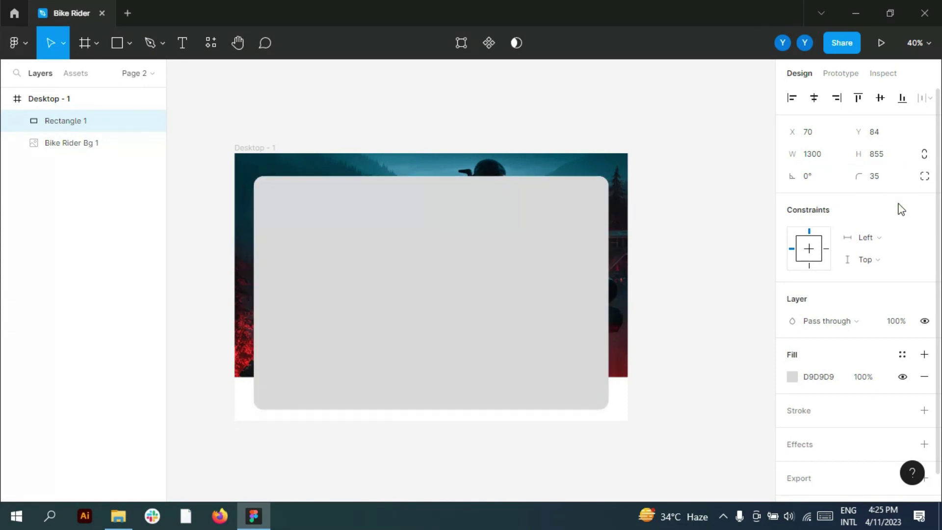
left_click(713, 197)
Duplicate Rectangle 1 and place a copy of the background image above it.
scroll(714, 197, "down", 1)
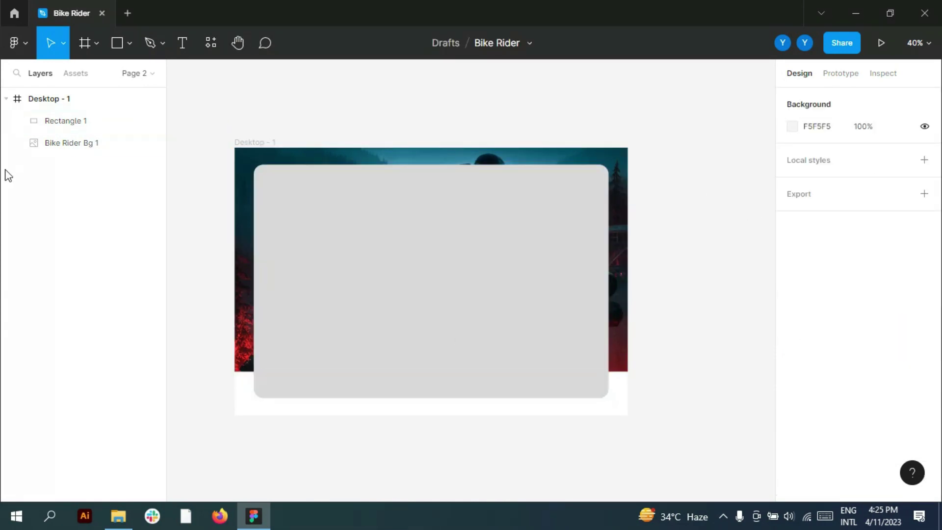
left_click(69, 122)
key("ctrl+d")
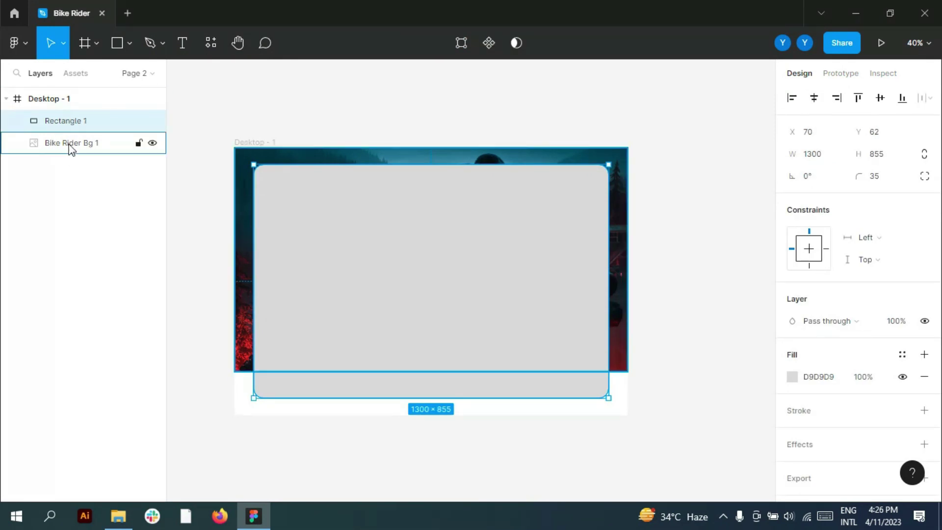
left_click_drag(71, 165, 73, 139)
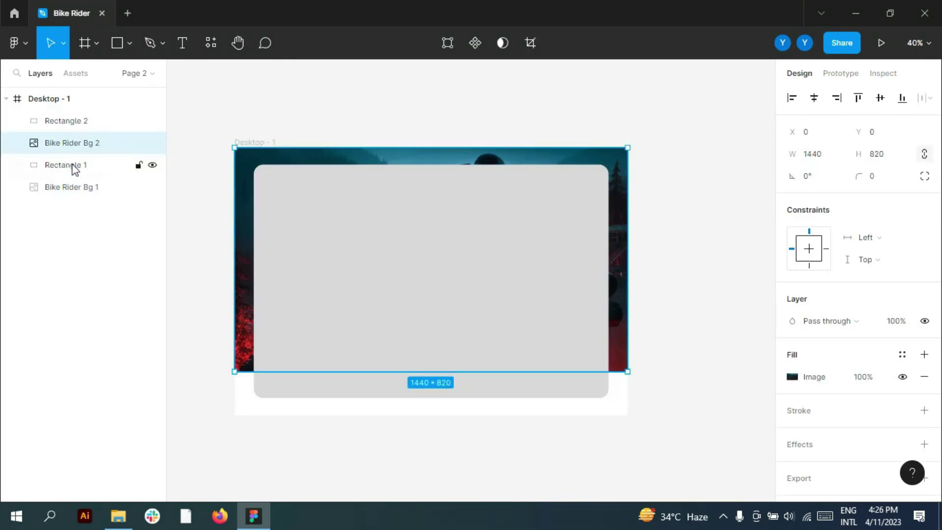
Mask the Bike Rider Bg 2 image copy with Rectangle 1.
left_click(74, 165, "shift")
left_click(488, 43)
left_click(18, 147)
Give Rectangle 2 a white FFFFFF 3-pixel outline and remove its fill.
left_click(432, 284)
left_click(924, 410)
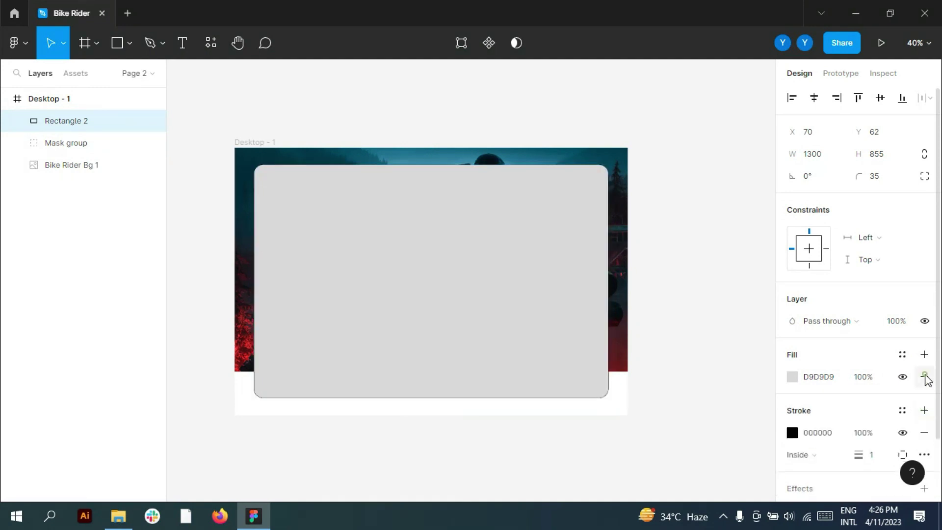
left_click(924, 377)
left_click(814, 411)
type("fff")
left_click(869, 432)
type("3")
key("Return")
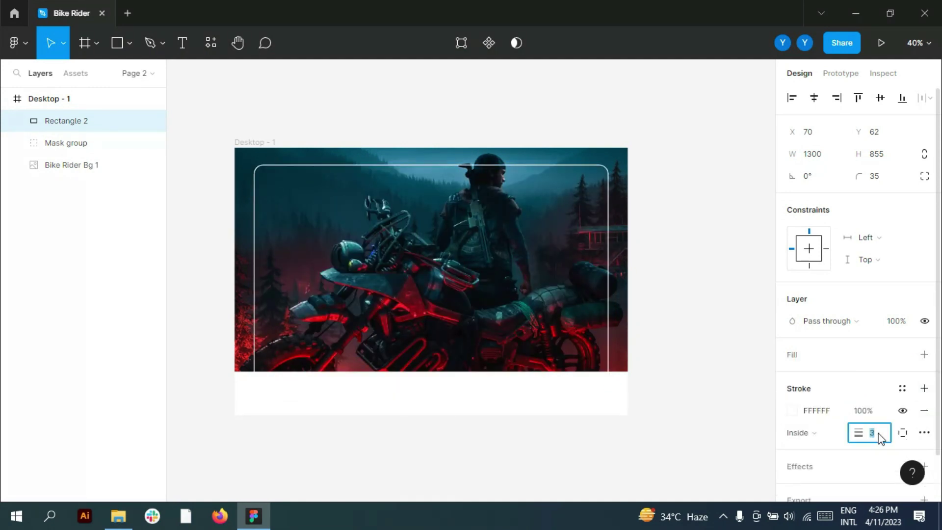
left_click(716, 320)
Adjust the masked image: lower contrast, raise exposure and tweak highlights.
left_click(22, 143)
left_click(79, 166)
left_click(792, 377)
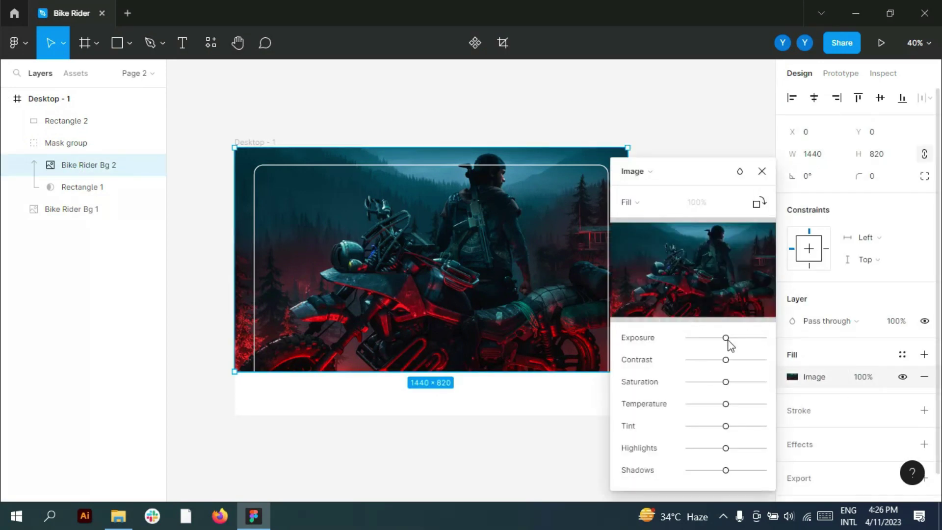
mouse_move(725, 360)
left_mouse_down()
mouse_move(712, 359)
mouse_move(739, 382)
mouse_move(716, 404)
left_mouse_up()
left_click_drag(728, 339, 732, 338)
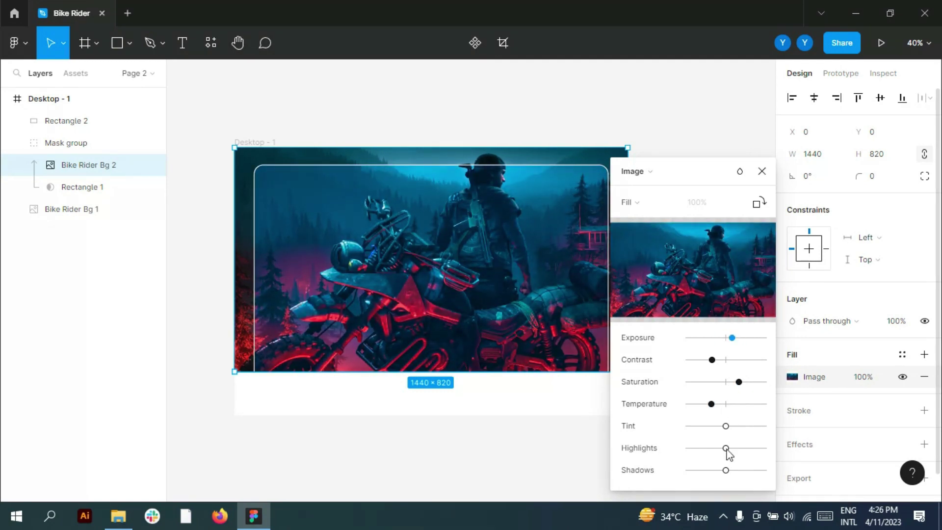
left_click_drag(725, 448, 720, 447)
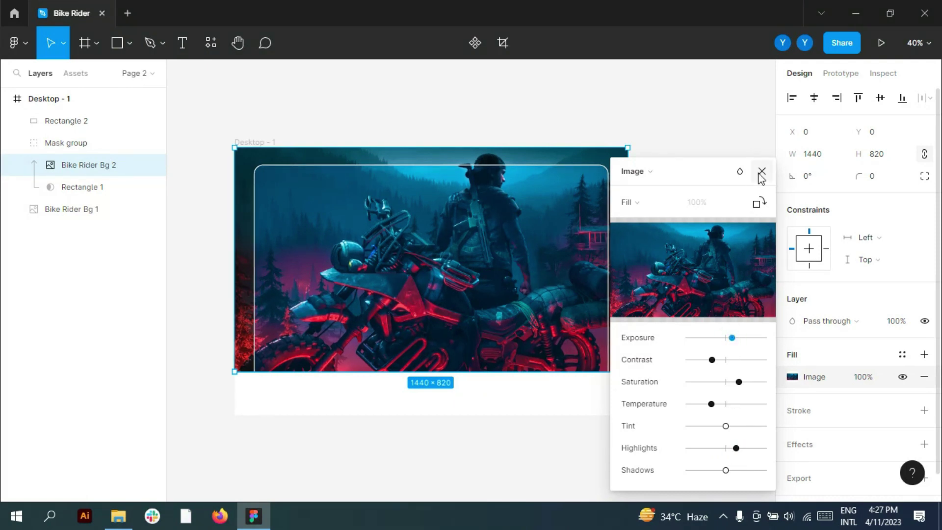
left_click(761, 172)
Draw a 1440×160 bar directly under the image at Y 820.
left_click(22, 143)
left_click(117, 42)
left_click_drag(234, 373, 479, 436)
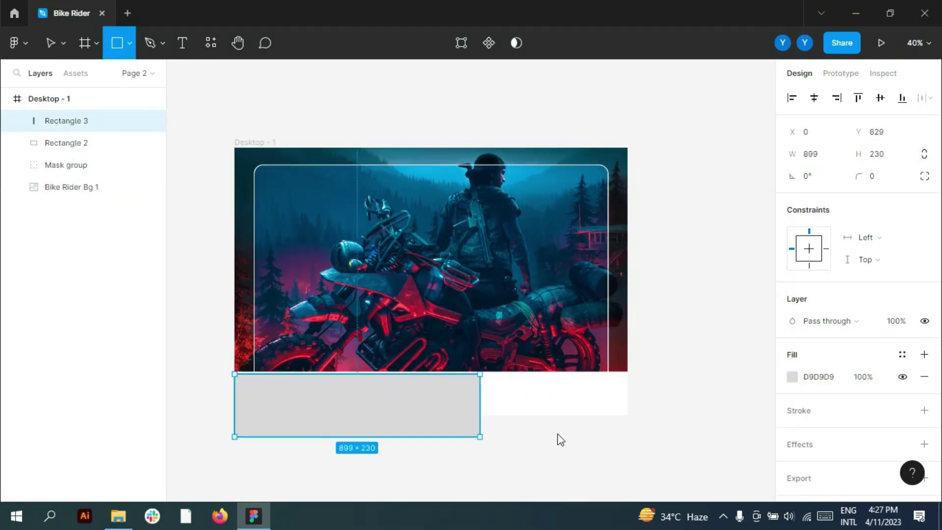
left_click_drag(560, 440, 628, 428)
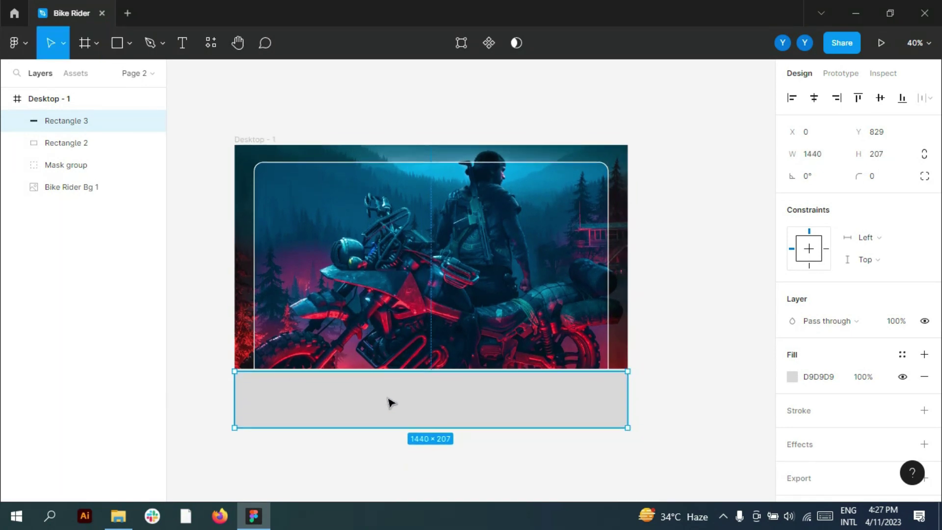
left_click_drag(391, 403, 391, 397)
scroll(235, 379, "up", 5, "ctrl")
left_click_drag(453, 452, 477, 422)
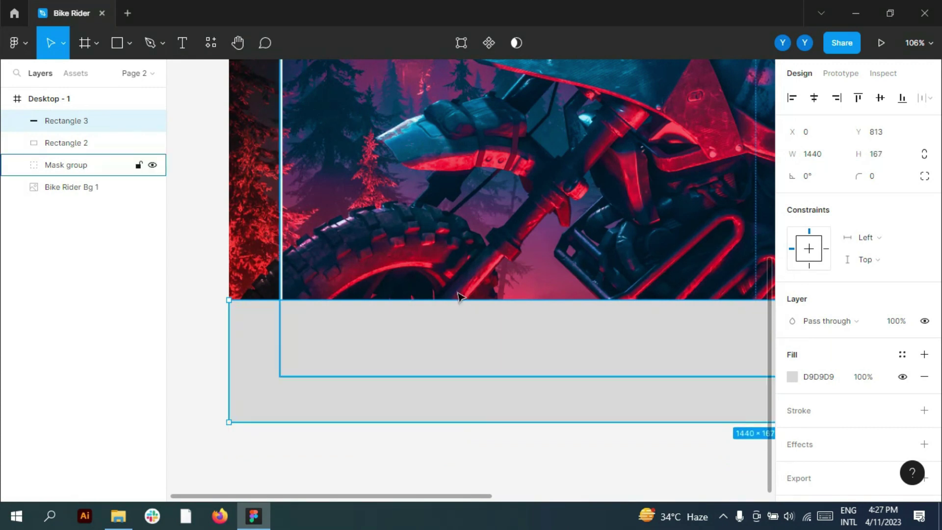
left_click_drag(459, 296, 438, 310)
scroll(204, 356, "down", 5, "ctrl")
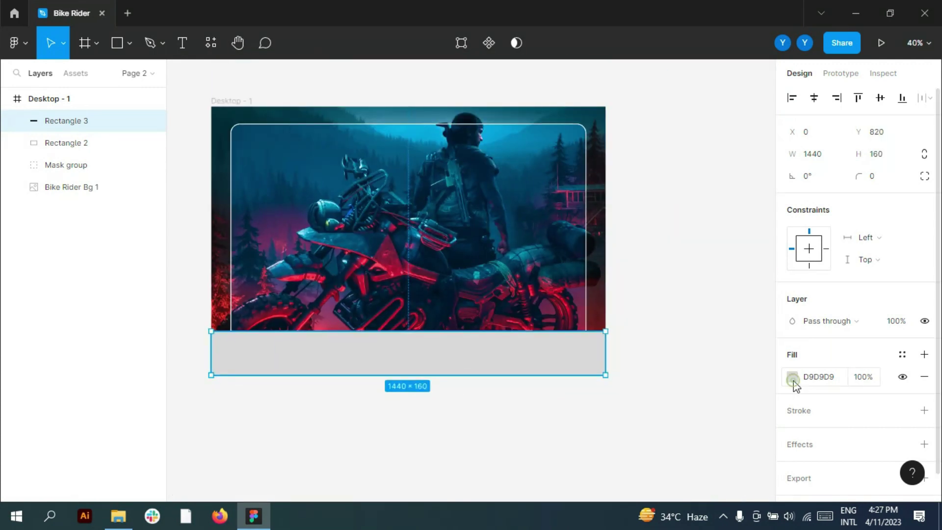
Fill the bar with the dark teal document colour 173546.
left_click(792, 377)
left_click(726, 435)
left_click(726, 435)
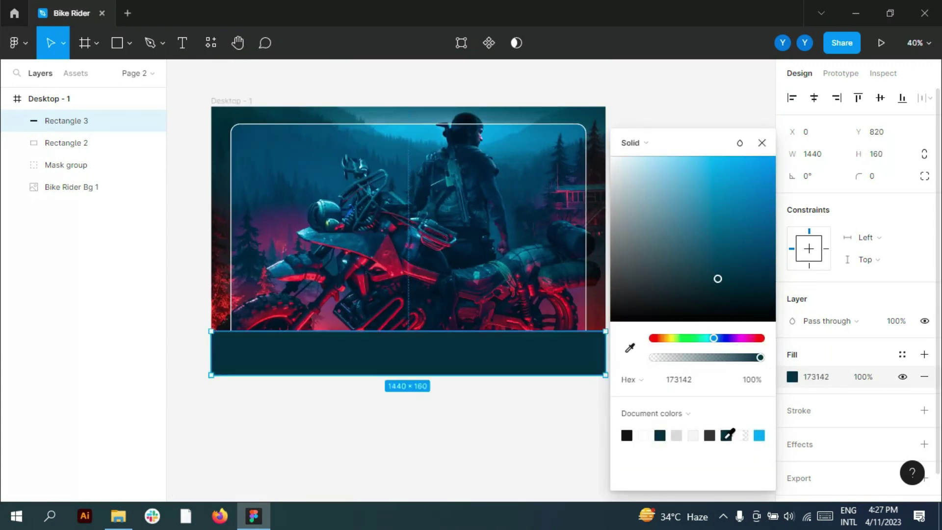
left_click(762, 143)
Move Rectangle 3 below the Mask group in the layers list.
mouse_move(73, 176)
left_mouse_down()
mouse_move(73, 120)
mouse_move(77, 181)
left_mouse_up()
left_click(16, 165)
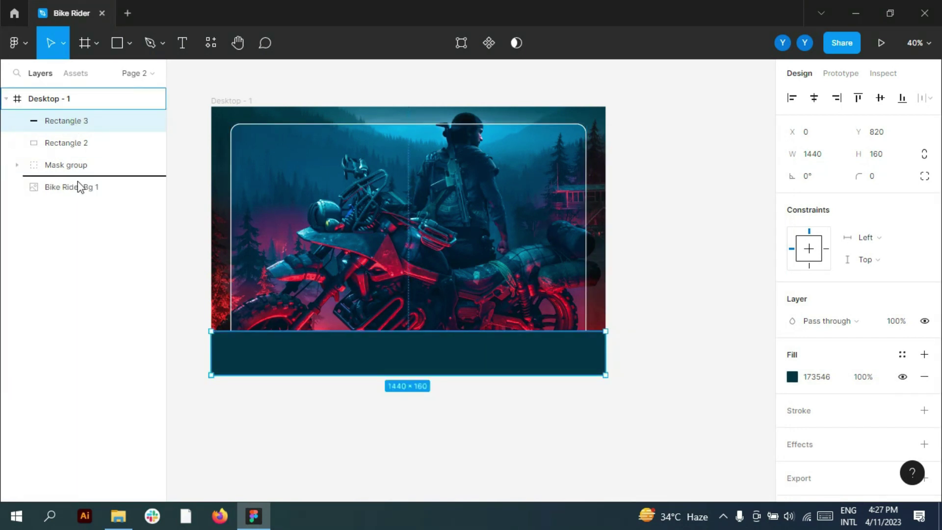
left_click(130, 200)
left_click(230, 245)
Turn Rectangle 2's outline into a linear gradient fading from white to 0% opacity.
left_click(792, 410)
left_click(631, 145)
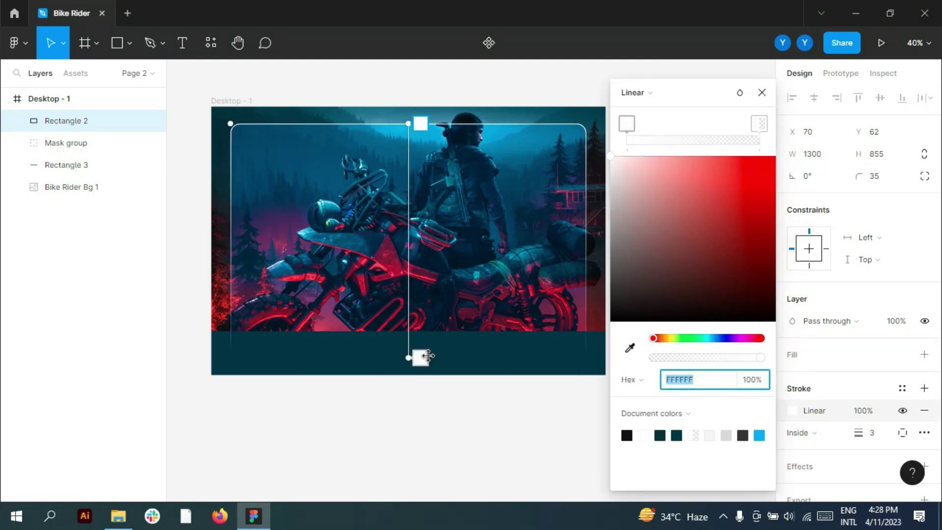
left_click_drag(421, 169, 421, 242)
left_click(418, 355)
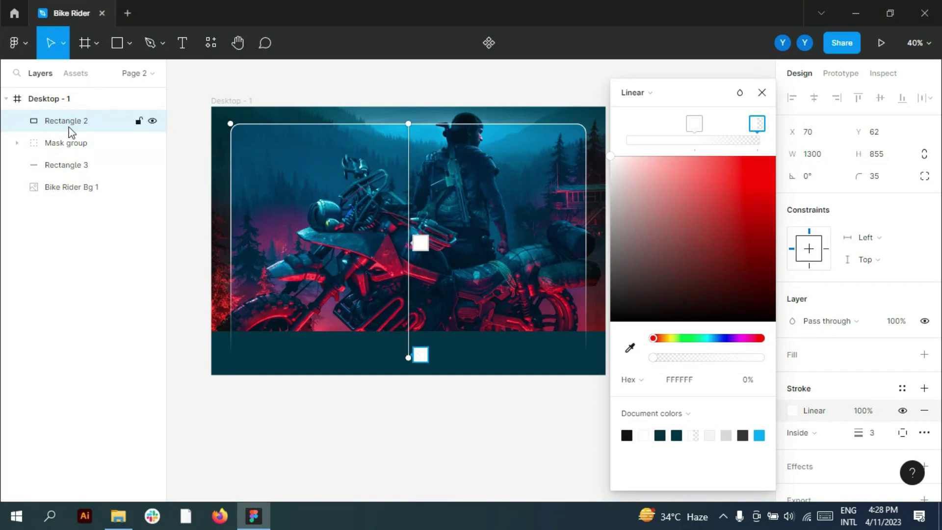
key("Escape")
Extend Rectangle 2 to 879 tall and move the middle gradient stop lower.
left_click_drag(420, 359, 421, 364)
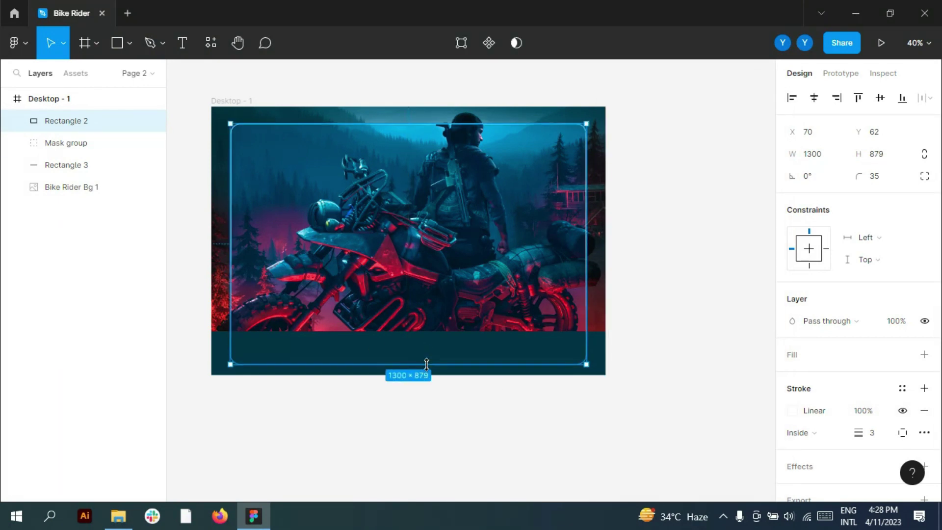
left_click(792, 410)
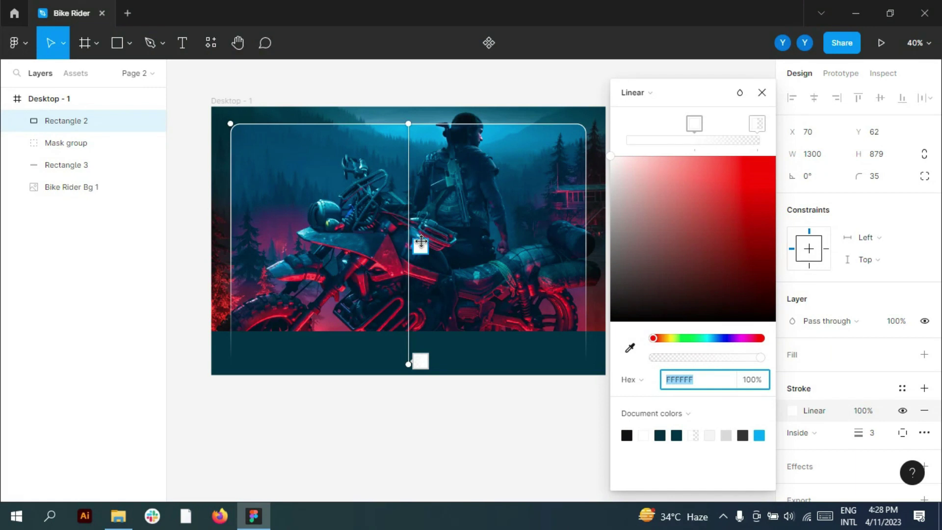
left_click_drag(421, 243, 420, 262)
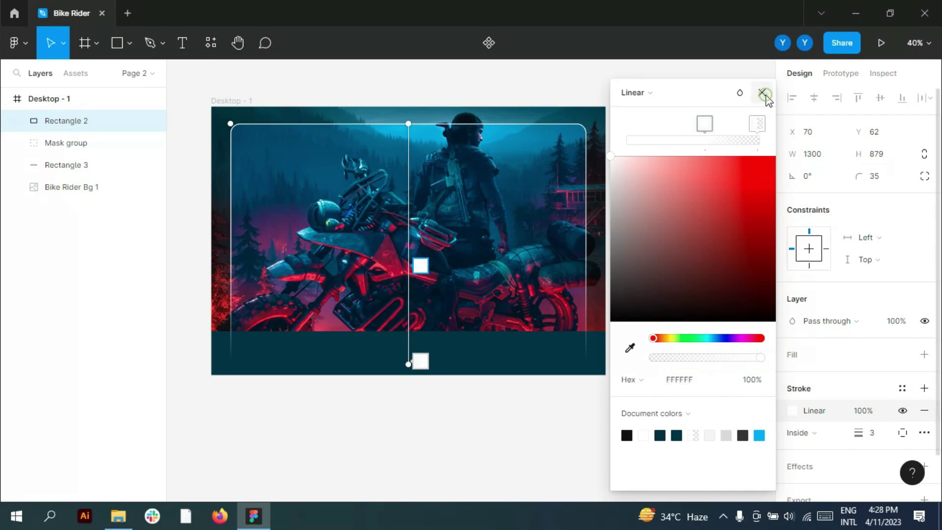
left_click(762, 92)
left_click(705, 182)
scroll(326, 105, "up", 2)
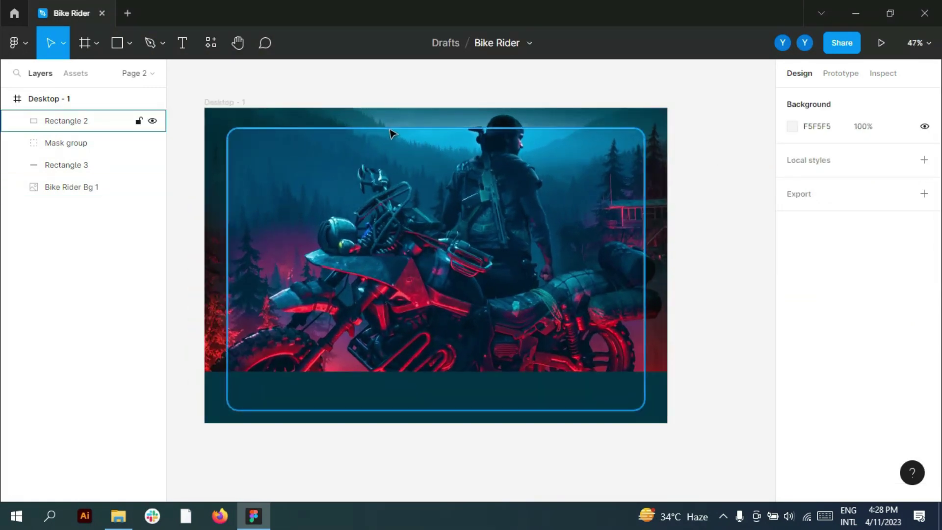
Group the four background layers and name the group bg.
left_click(54, 187)
left_click(66, 122, "shift")
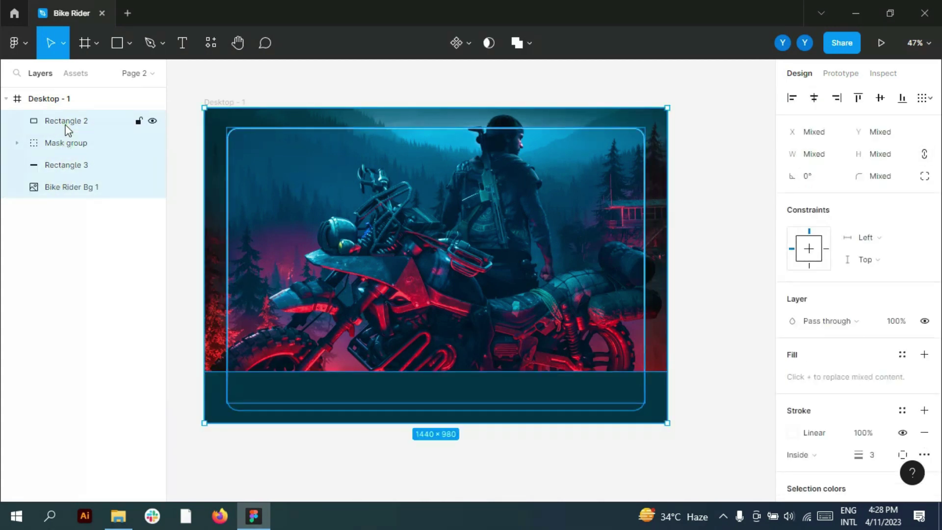
key("ctrl+g")
double_click(68, 123)
type("bg")
Place the Bike icon file at the hero's top-left and nudge it into position.
left_click(185, 89)
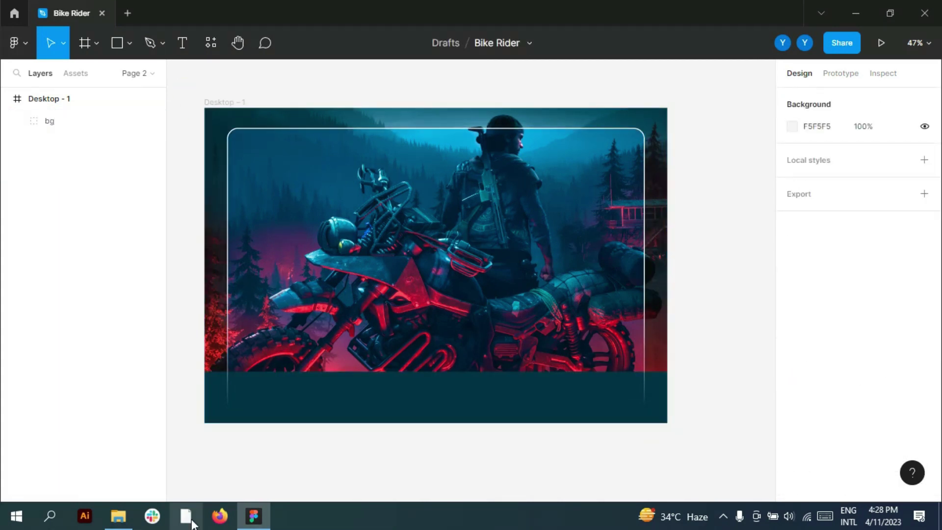
key("alt+Tab")
mouse_move(296, 126)
left_mouse_down()
mouse_move(368, 205)
mouse_move(257, 152)
left_mouse_up()
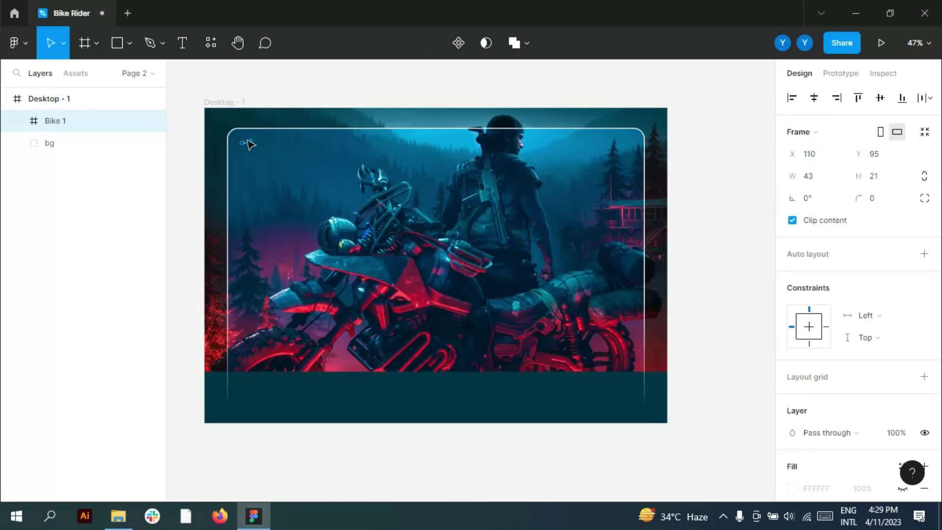
scroll(247, 143, "up", 5)
scroll(247, 143, "up", 3)
key("Left")
key("Left")
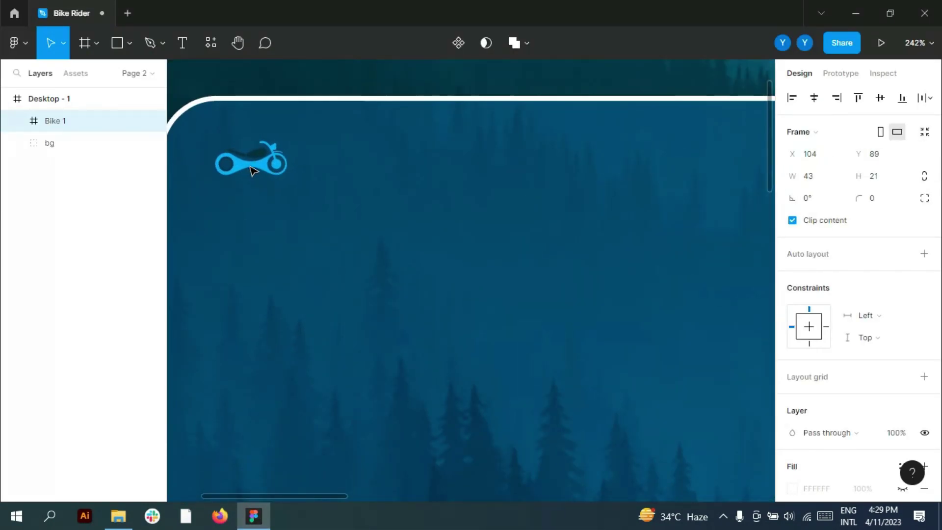
key("Left")
key("Up")
key("Up")
key("Up")
Add 'Bike' text in size 16 Medium weight beside the icon.
key("t")
left_click(338, 152)
key("Caps_Lock")
type("Bik")
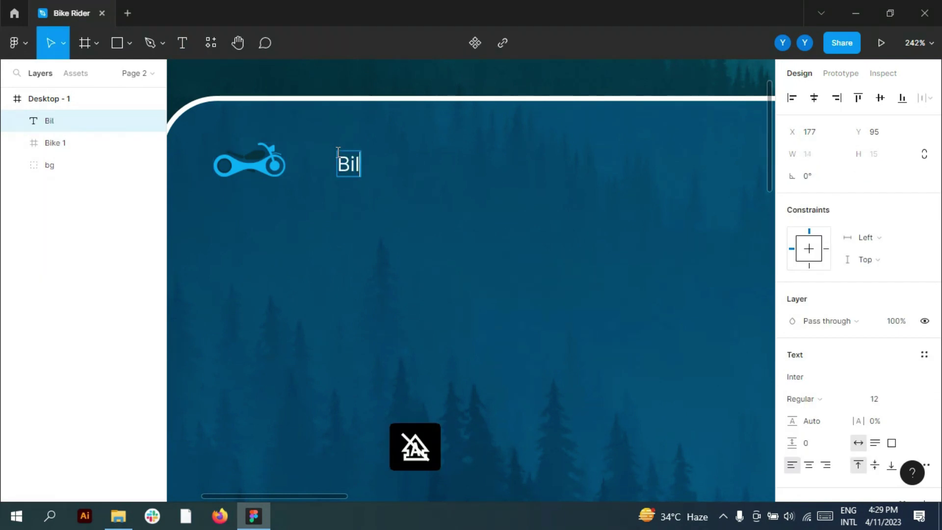
type("e")
key("ctrl+a")
left_click(900, 399)
left_click(899, 332)
left_click(805, 399)
left_click(804, 412)
key("Escape")
left_click_drag(363, 170, 329, 169)
Group the icon and Bike text as logo and set its height to 24.
scroll(210, 185, "down", 5, "ctrl")
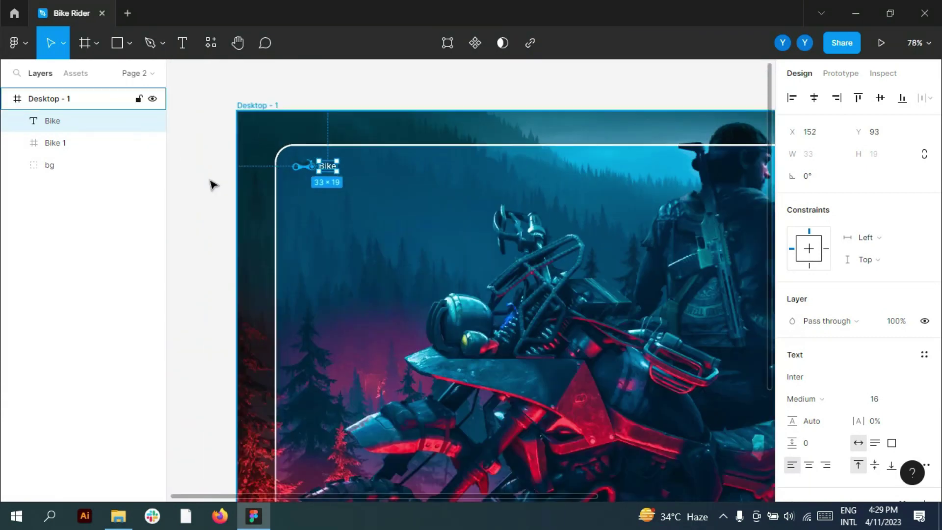
left_click(208, 182)
left_click(54, 142)
left_click(52, 122, "shift")
key("ctrl+g")
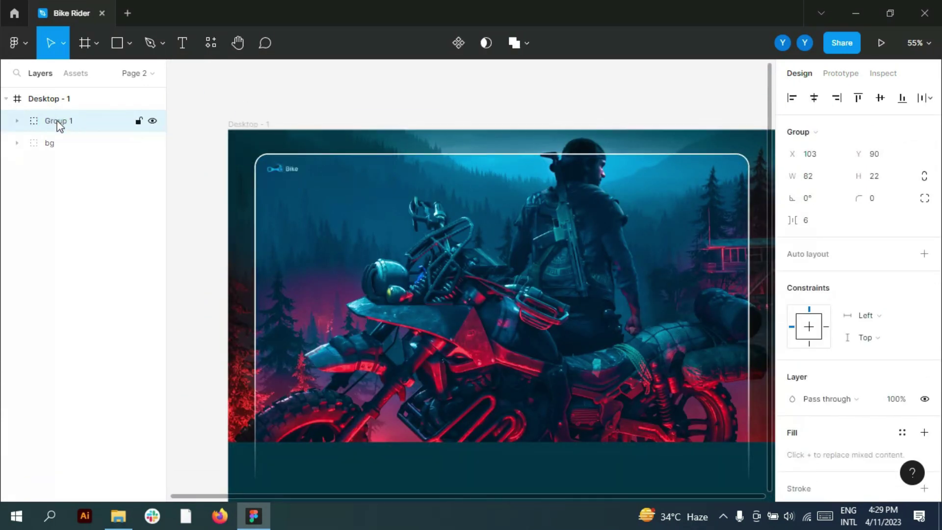
double_click(58, 123)
type("logo")
key("Return")
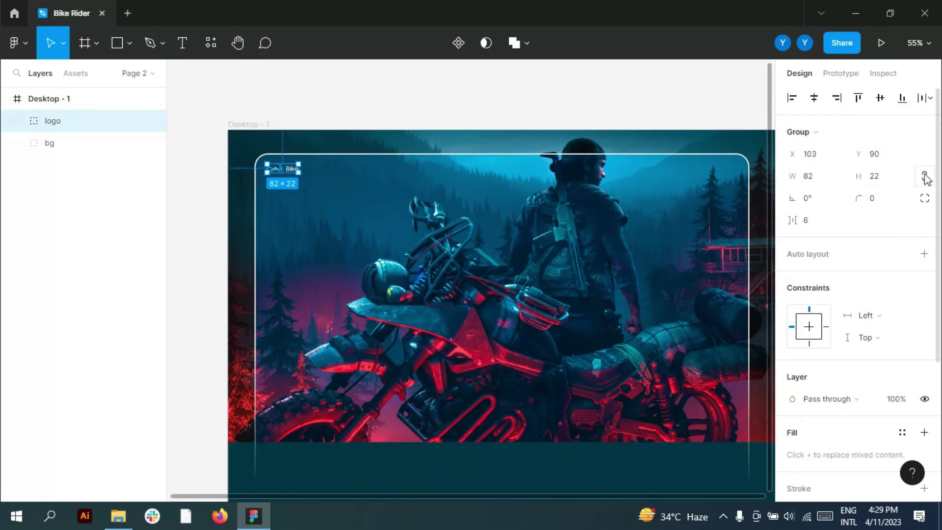
type("24")
key("Return")
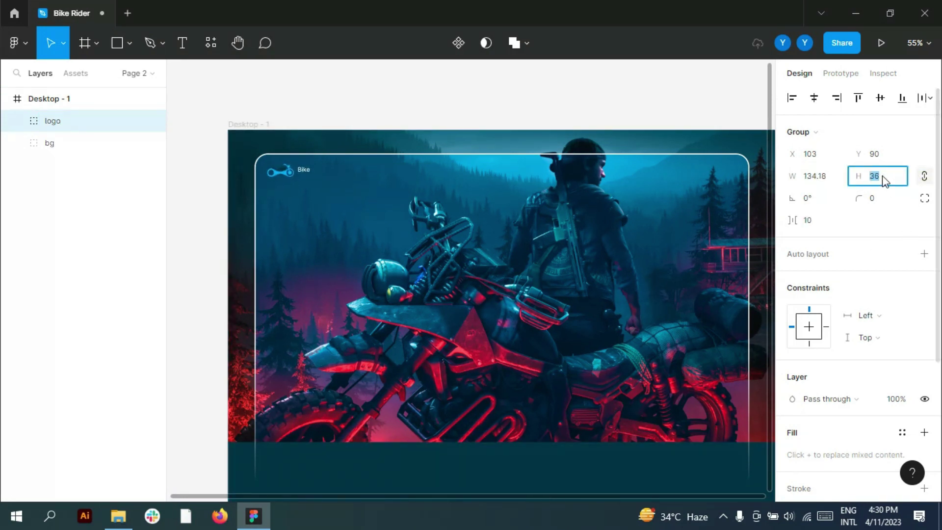
Enlarge the Bike wordmark inside the logo group to size 32.
left_click(24, 120)
left_click(69, 143)
left_click(908, 398)
left_click(903, 352)
left_click(907, 399)
left_click(907, 371)
left_click(907, 398)
left_click(907, 379)
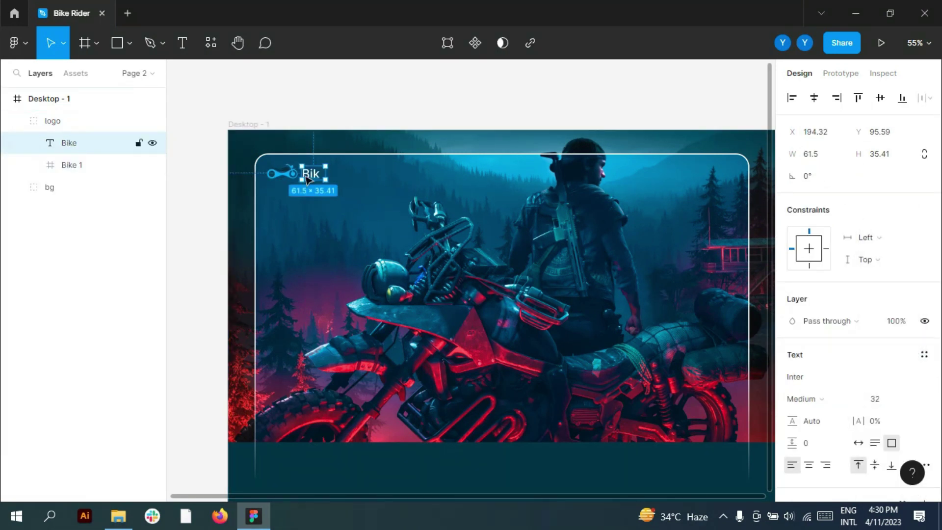
left_click(52, 121)
left_click(74, 145)
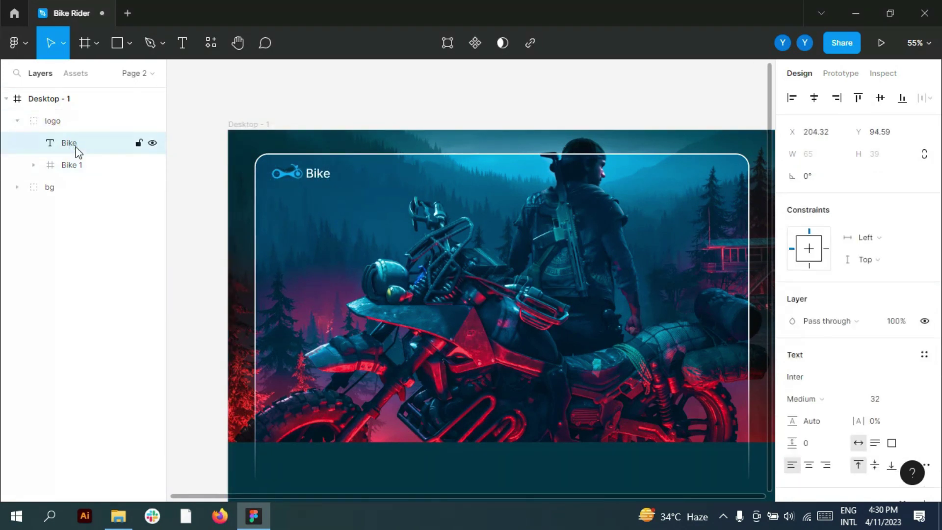
left_click(19, 121)
key("Escape")
left_click(192, 46)
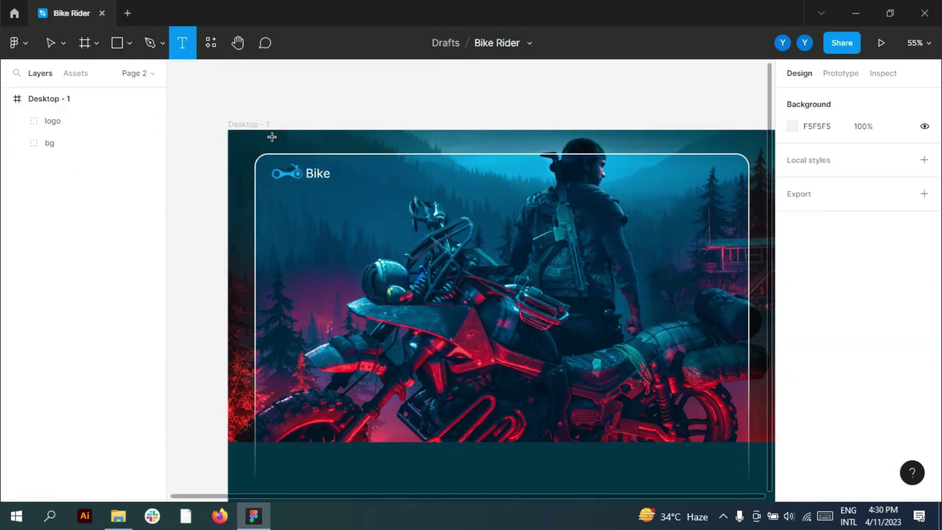
scroll(627, 187, "up", 5, "ctrl")
Type the navigation items Home, Products, Services, Features in a new text box.
left_click(317, 188)
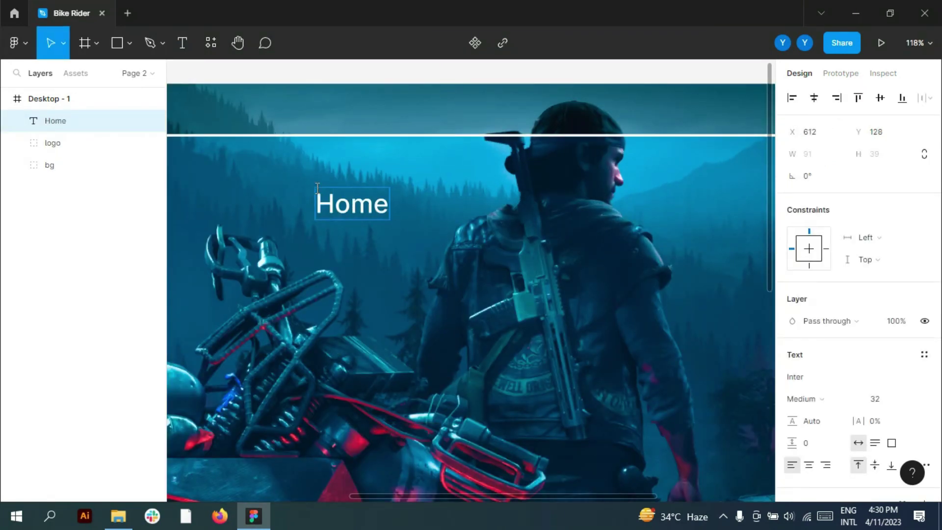
type("Products")
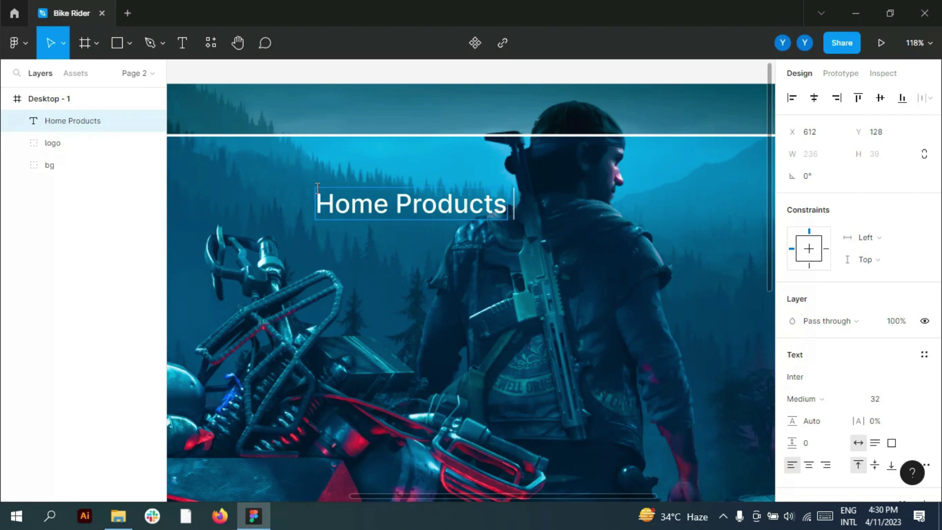
type(" Serv")
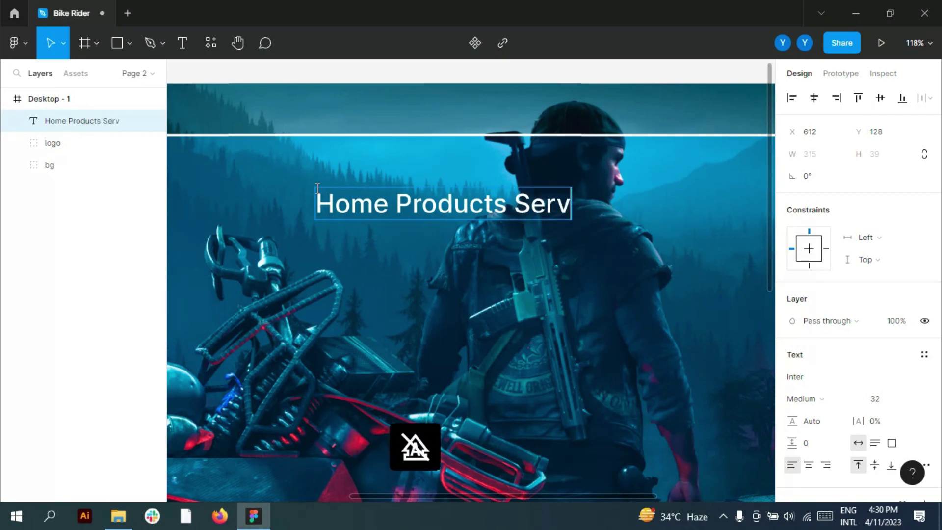
type("ices     Fea")
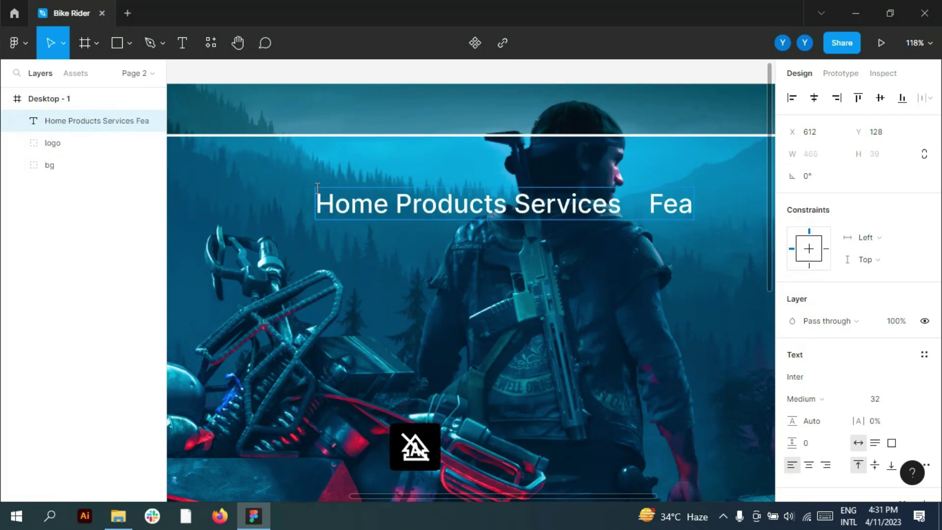
type("tures")
scroll(199, 227, "up", 1)
scroll(199, 227, "down", 5)
key("Escape")
Set the navigation text to size 20 Semi Bold.
left_click(910, 398)
left_click(901, 354)
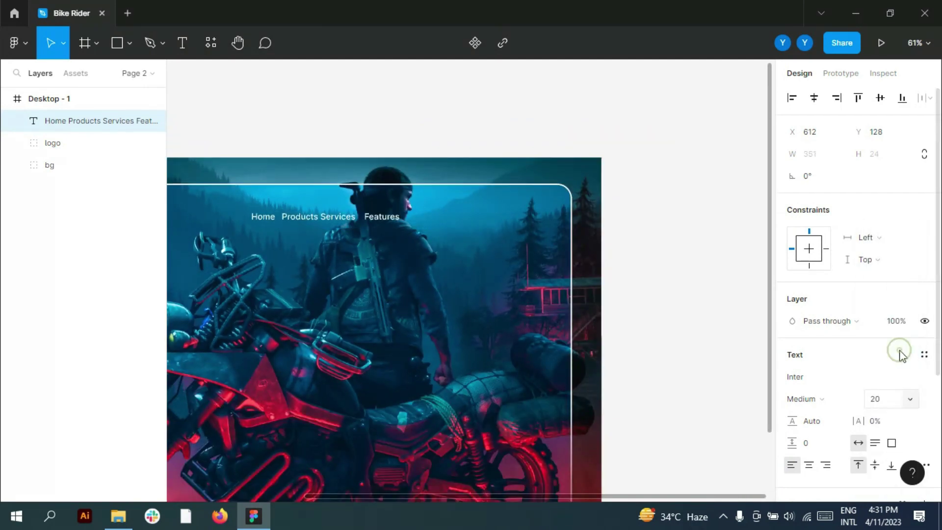
left_click(834, 399)
left_click(840, 246)
scroll(721, 263, "down", 2)
scroll(427, 230, "up", 2)
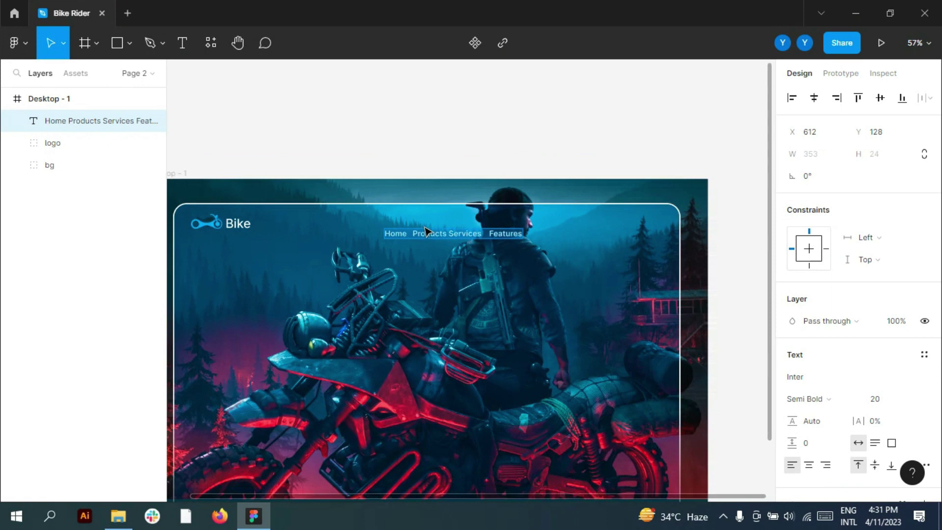
scroll(425, 231, "up", 2)
Remove the extra space before Products and align the navigation with the Bike logo.
left_click(406, 234)
key("BackSpace")
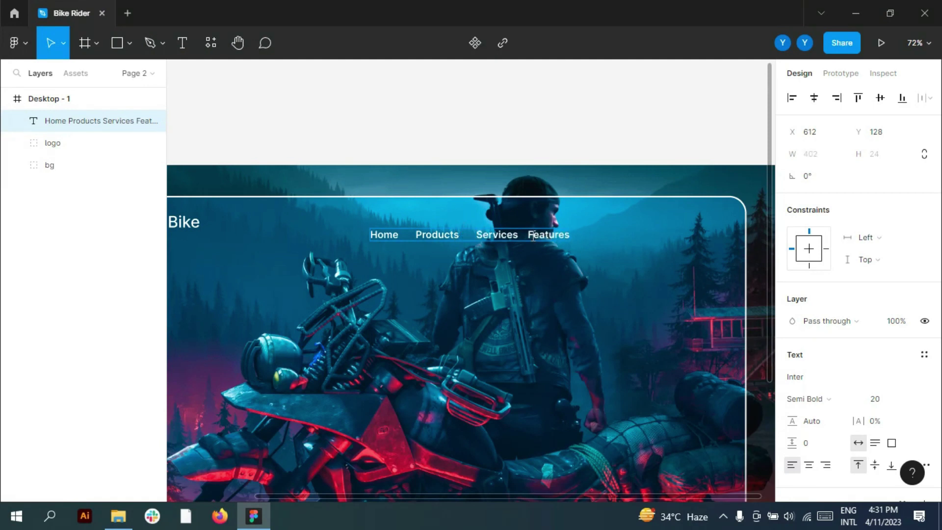
key("Escape")
left_click_drag(436, 234, 430, 222)
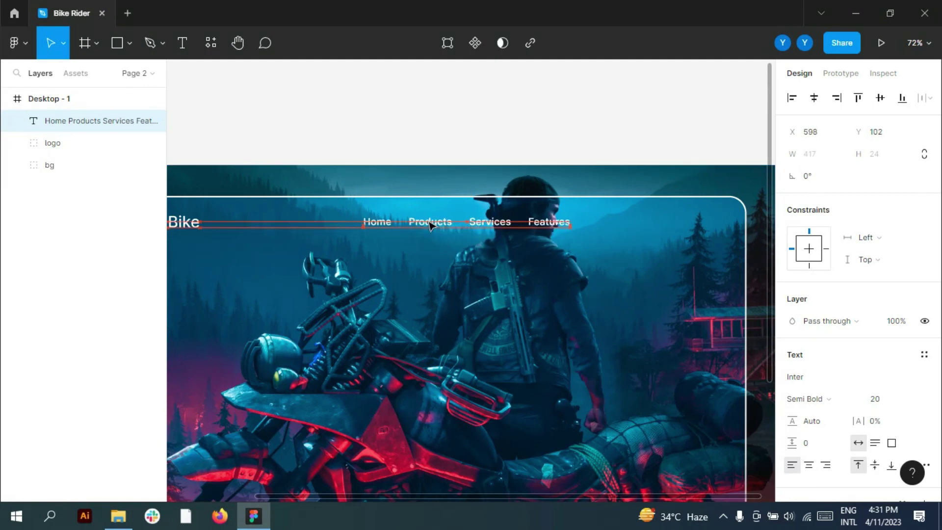
key("shift+2")
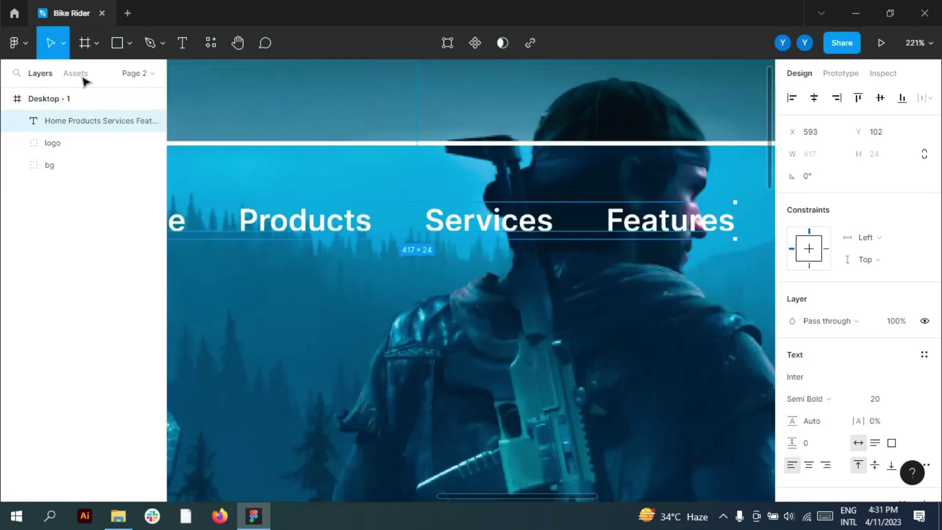
Draw a short arrow below the Products label with a white stroke of thickness 2.
left_click(177, 47)
left_click(131, 45)
left_click(86, 110)
scroll(386, 228, "up", 1)
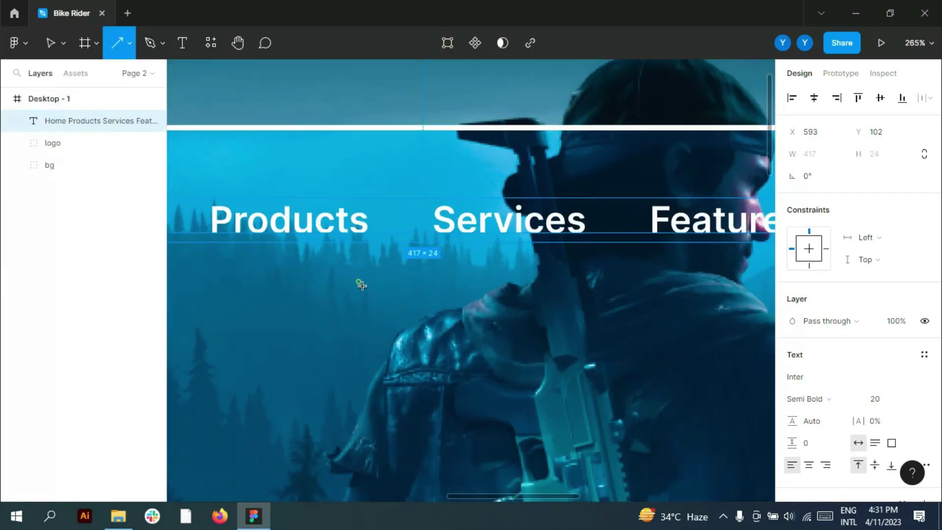
left_click(357, 282)
left_click_drag(361, 278, 363, 278)
left_click(872, 433)
type("2")
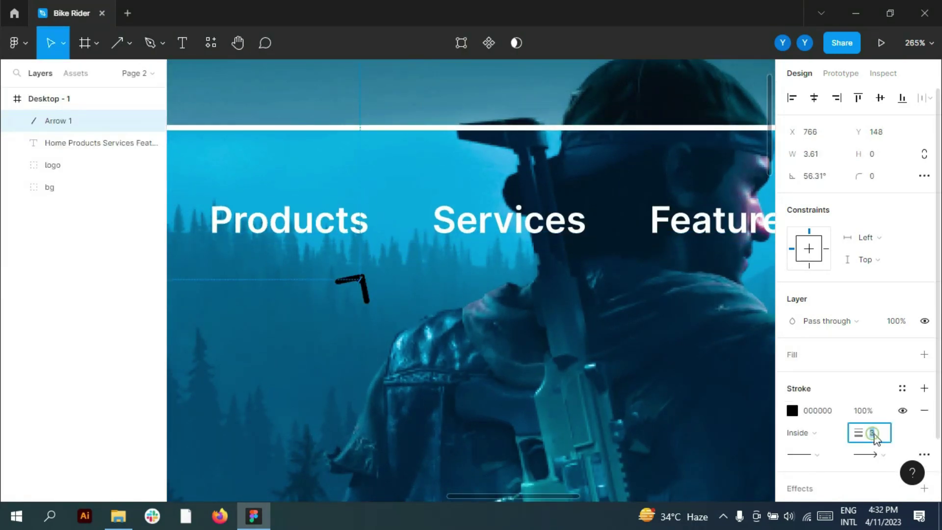
left_click(827, 411)
type("FFFFFF")
key("Return")
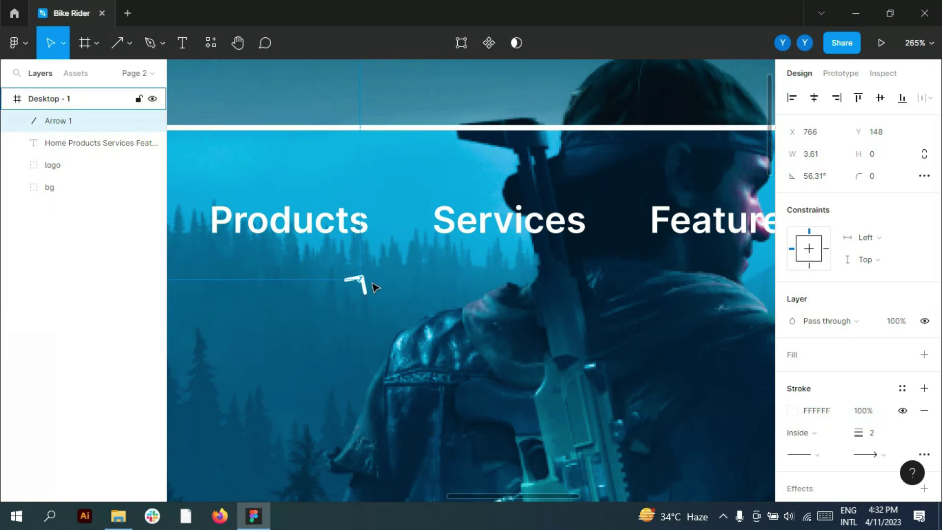
Reshape the arrow into a downward chevron rotated 90° and place it beside Products.
scroll(367, 281, "up", 3)
left_click_drag(362, 283, 357, 273)
left_click(816, 176)
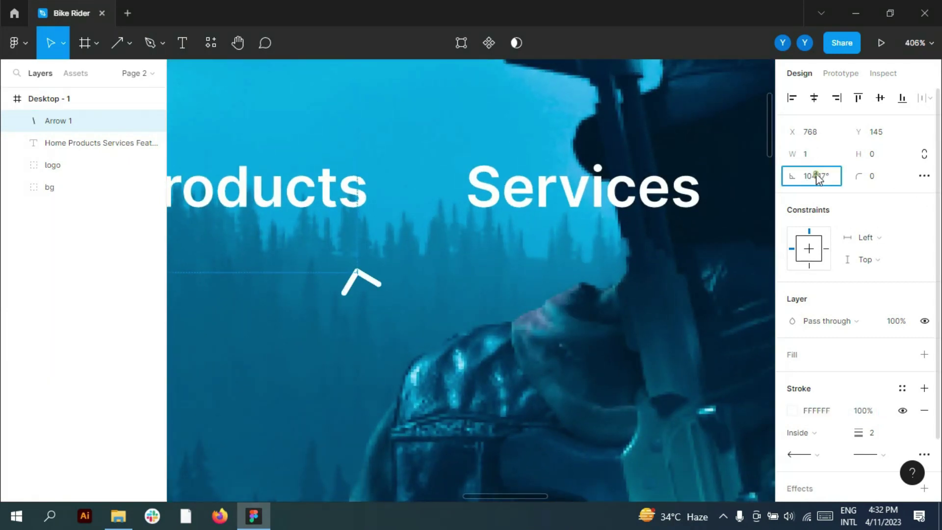
type("90")
key("Return")
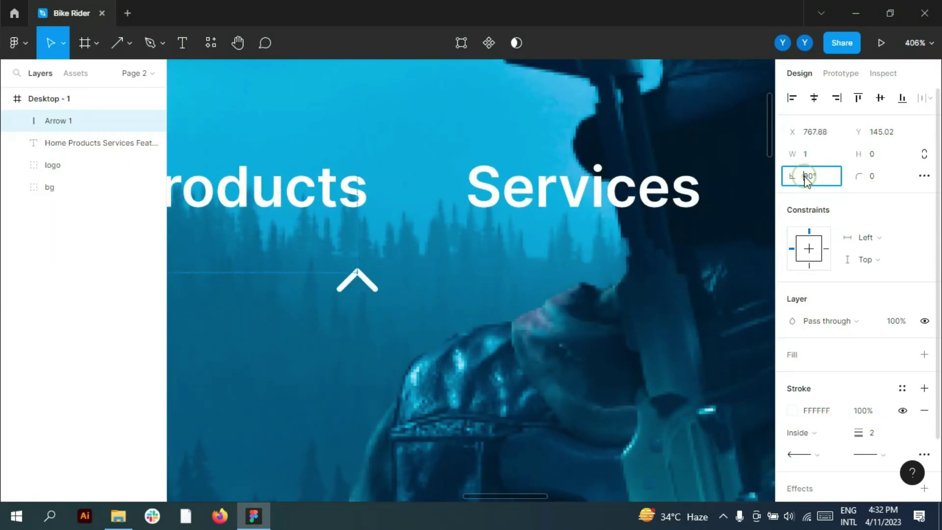
key("shift+v")
left_click_drag(357, 269, 396, 200)
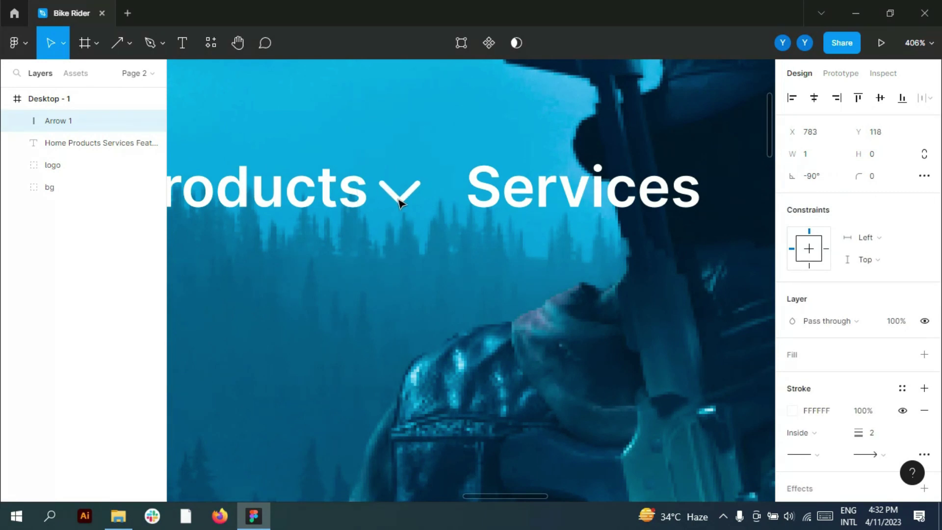
Copy the chevron to sit beside the Services label.
key("shift+1")
key("t")
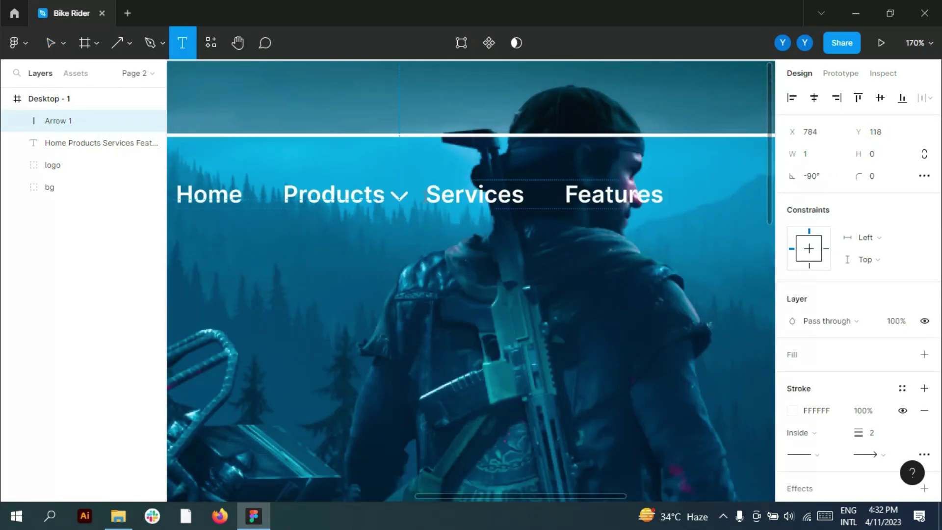
left_click(426, 195)
left_click(582, 195)
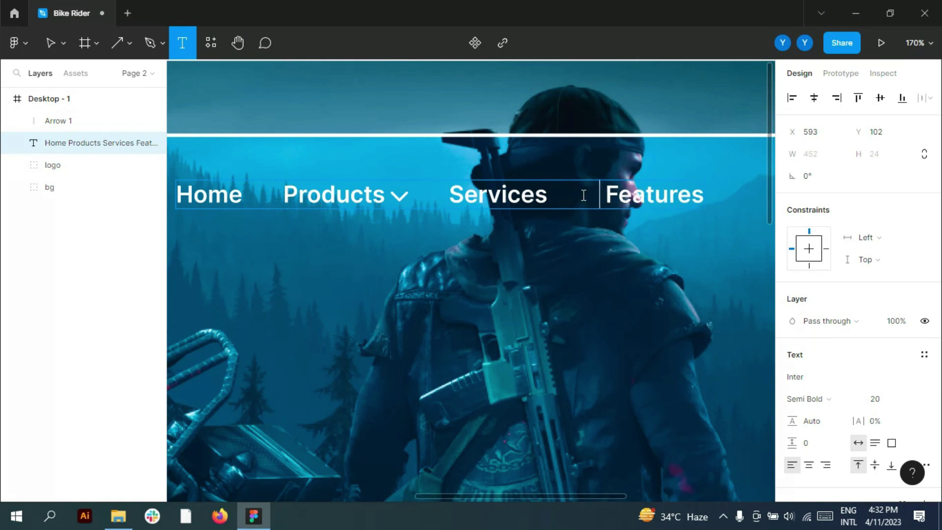
left_click(58, 120)
key("v")
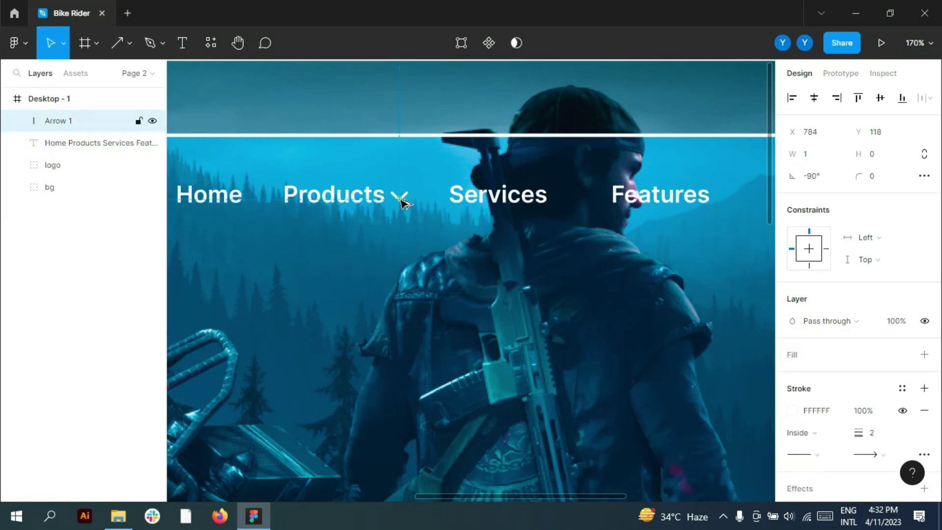
left_click_drag(400, 196, 565, 203, "alt")
key("shift+1")
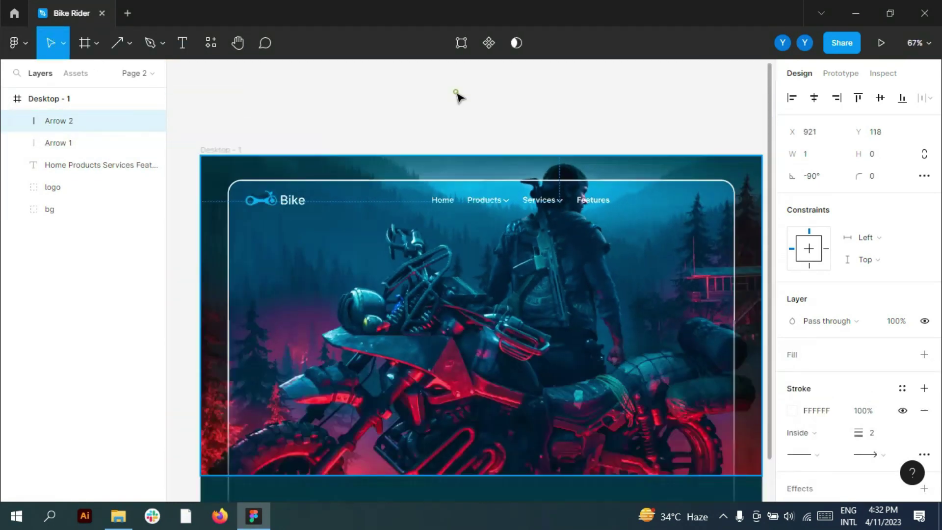
Group both chevrons with the menu links text and name the group Nav.
left_click(459, 95)
left_click(59, 164)
left_click(55, 121, "shift")
key("ctrl+g")
double_click(57, 121)
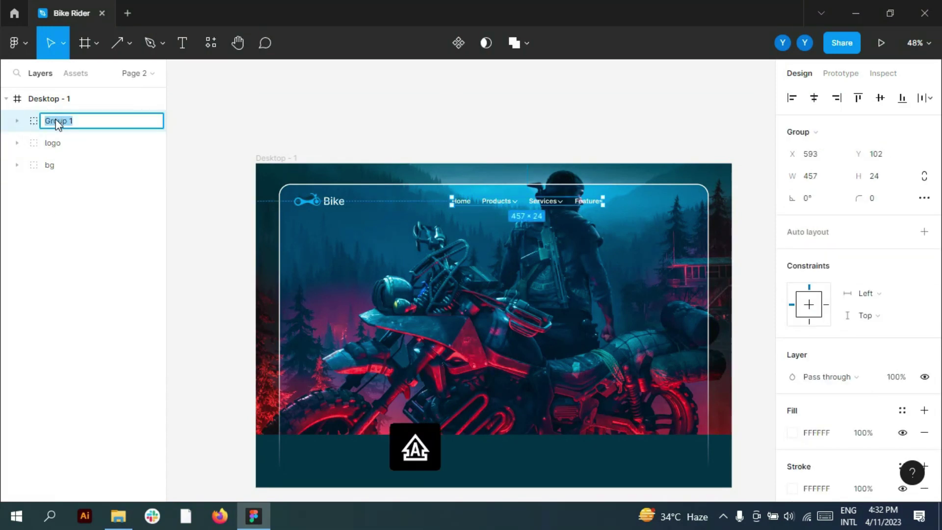
type("Nav")
key("Return")
key("Escape")
scroll(595, 256, "up", 2)
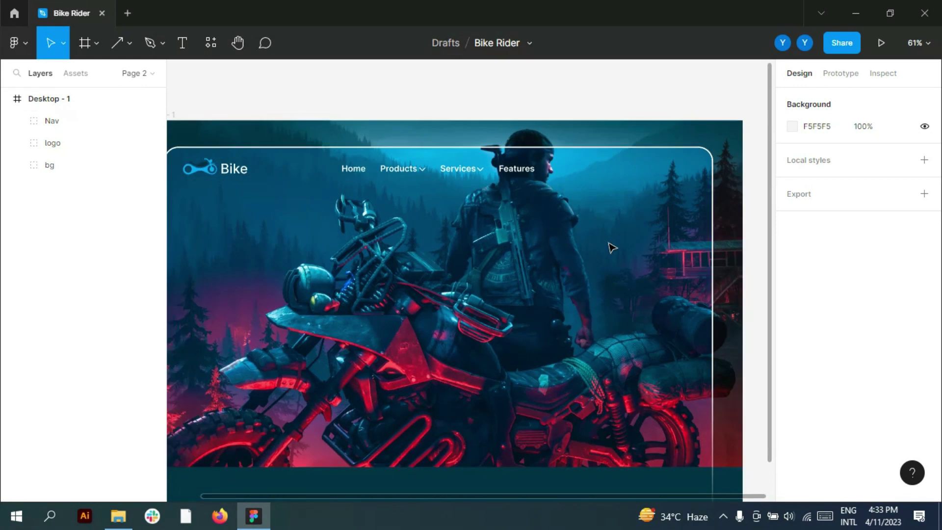
Drop the Phone icon into the hero and place the contact phone number text beside it.
key("alt+Tab")
mouse_move(530, 138)
left_mouse_down()
mouse_move(576, 242)
mouse_move(613, 188)
left_mouse_up()
key("t")
scroll(576, 231, "up", 5)
left_click(466, 223)
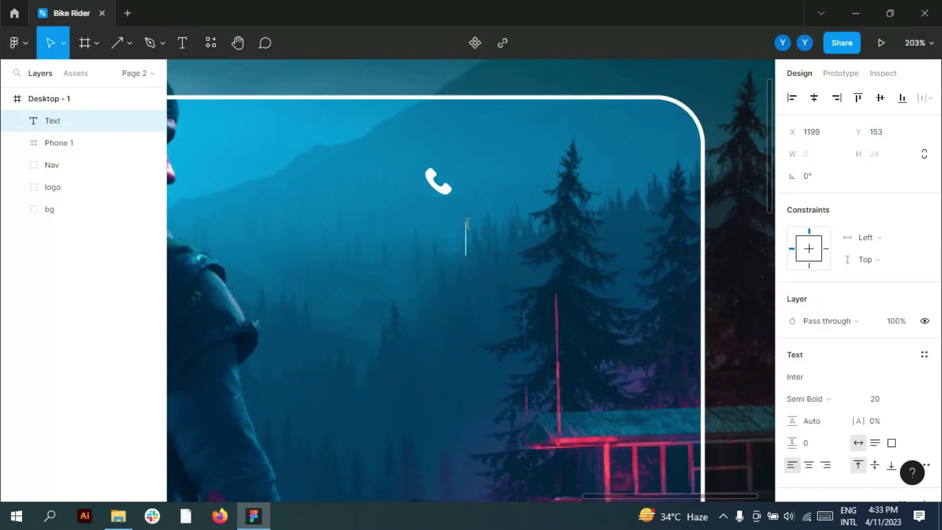
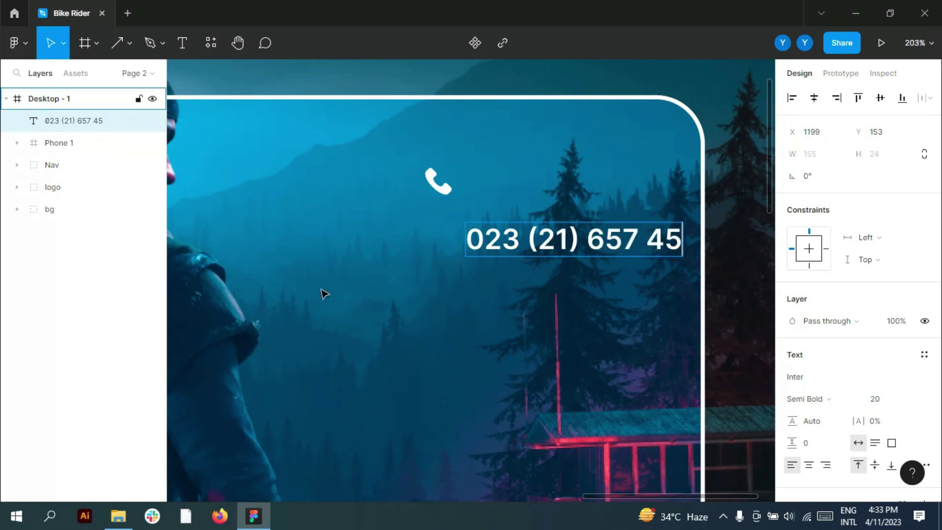
key("Escape")
left_click_drag(519, 244, 497, 182)
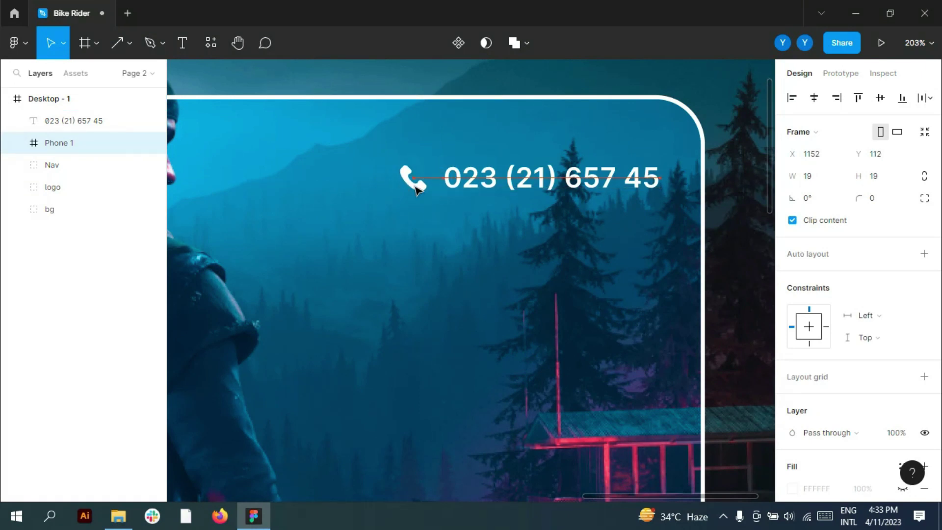
Group the phone icon and number into a layer named Phone.
scroll(569, 211, "down", 5)
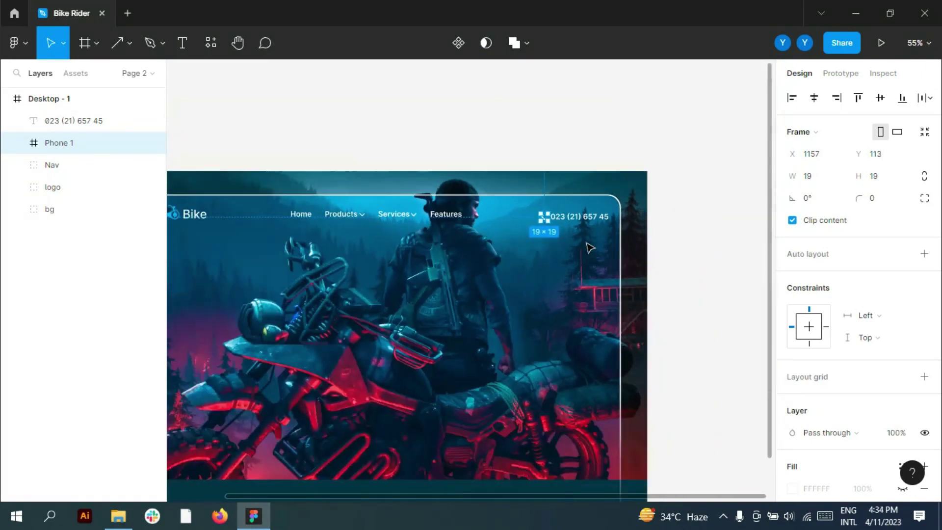
left_click(76, 122, "shift")
key("ctrl+g")
double_click(76, 122)
type("Phon")
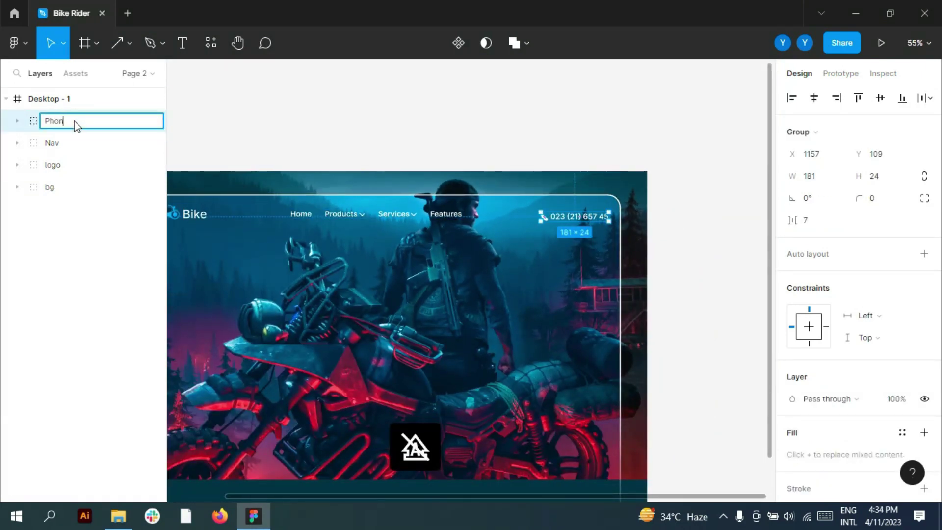
type("e")
key("Return")
key("Up")
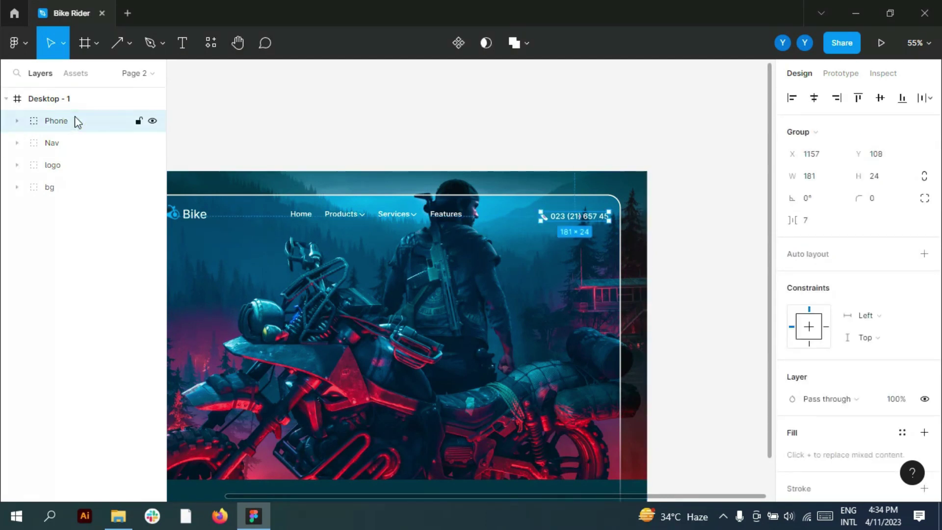
left_click(473, 118)
scroll(696, 314, "down", 3)
scroll(697, 314, "up", 1)
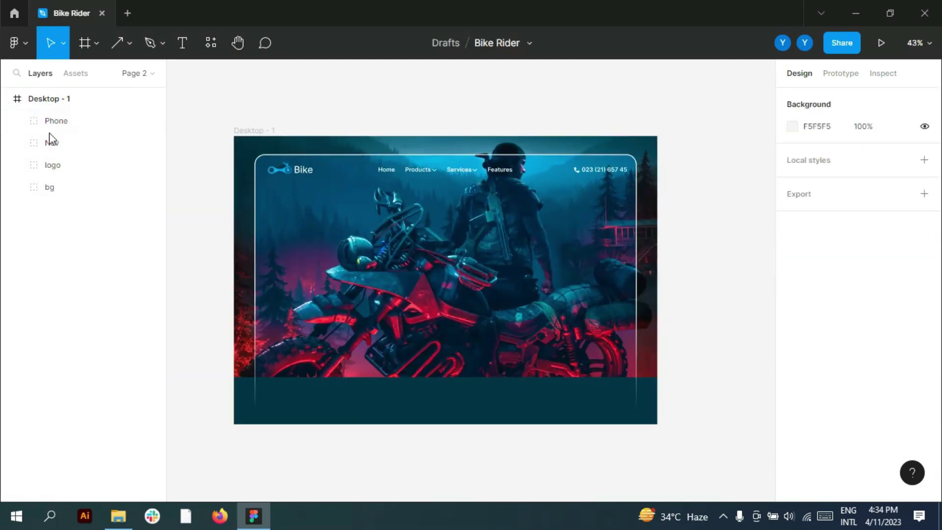
left_click(50, 139)
left_click(61, 117, "shift")
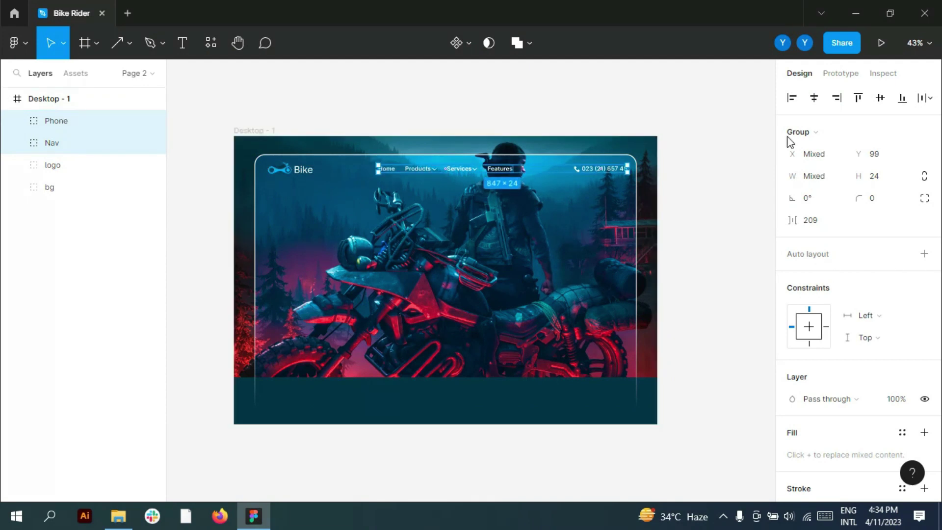
left_click(719, 184)
scroll(719, 184, "down", 1)
scroll(719, 184, "up", 2)
scroll(718, 184, "down", 2)
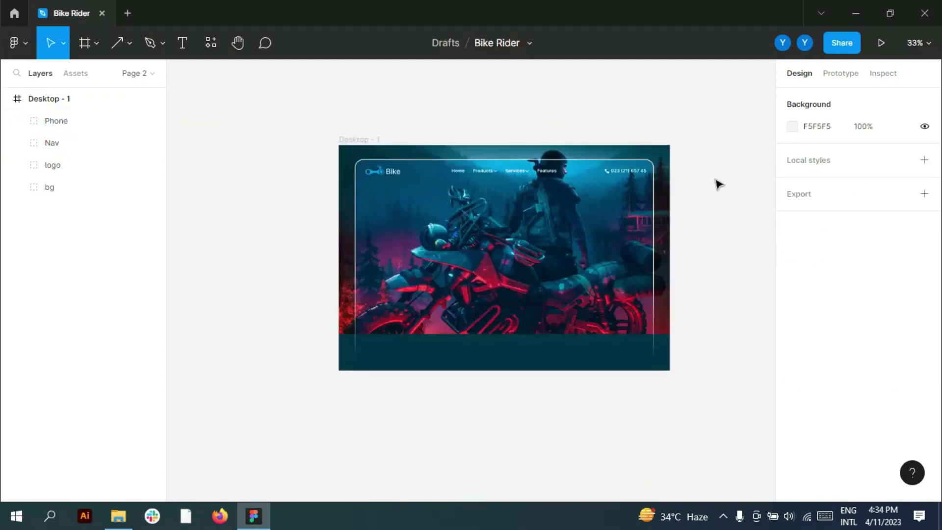
scroll(655, 265, "up", 2)
scroll(391, 219, "up", 1)
mouse_move(504, 257)
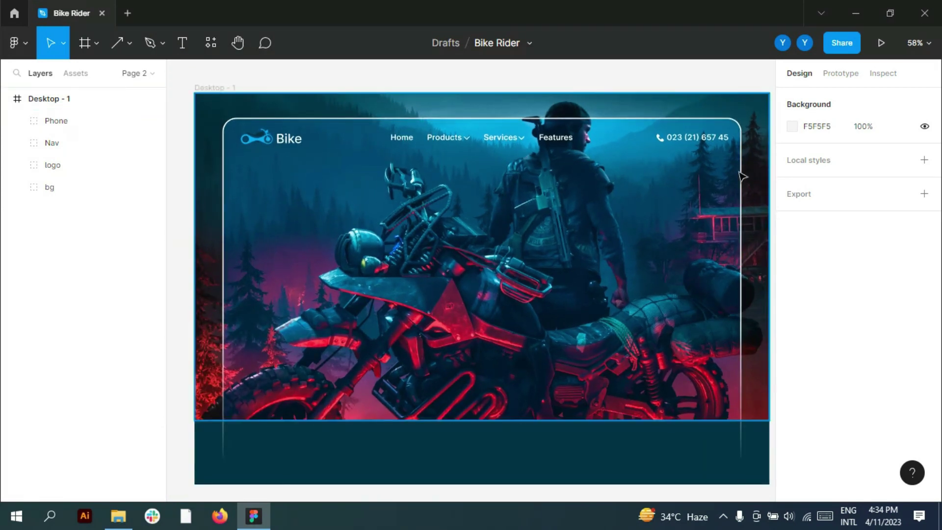
key("t")
Start the hero heading text box and set its font size to 84.
left_click(356, 213)
key("Escape")
key("t")
left_click(317, 200)
type("Ride")
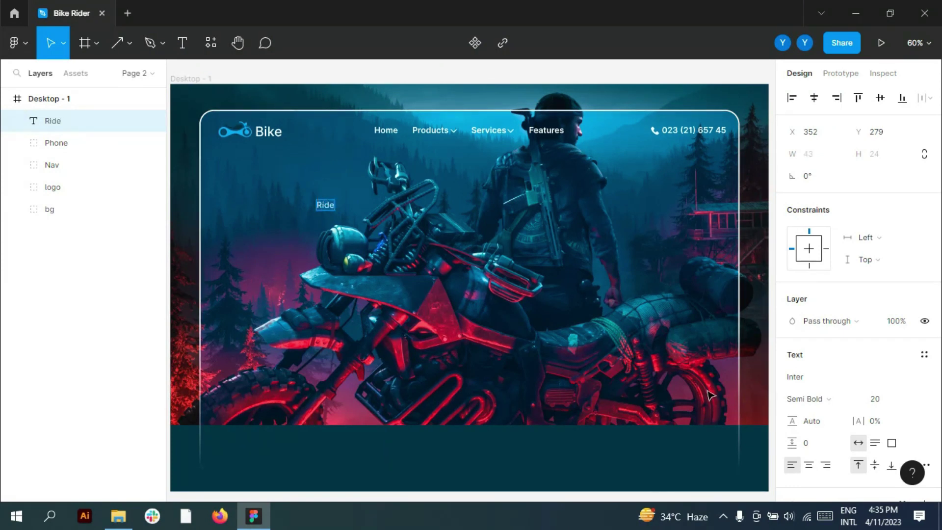
left_click(909, 400)
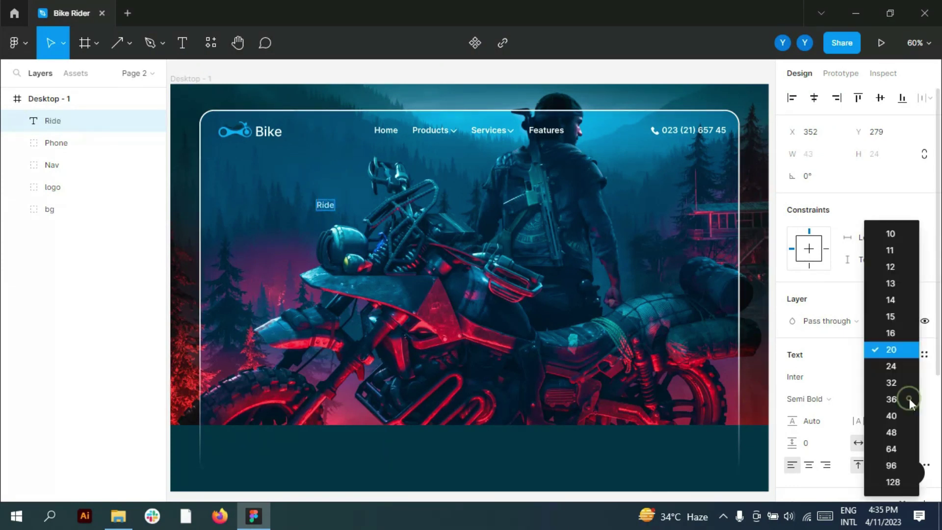
left_click(902, 466)
left_click(888, 399)
key("Down")
key("Down")
key("Down")
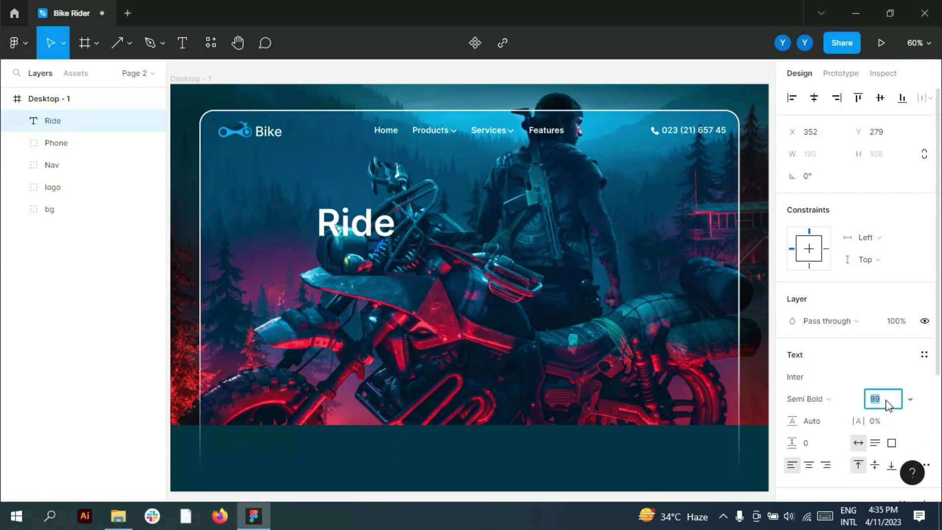
type("84")
Type the heading 'Ride Explore Be Your Self Bike Rally', correcting the typos.
left_click(339, 219)
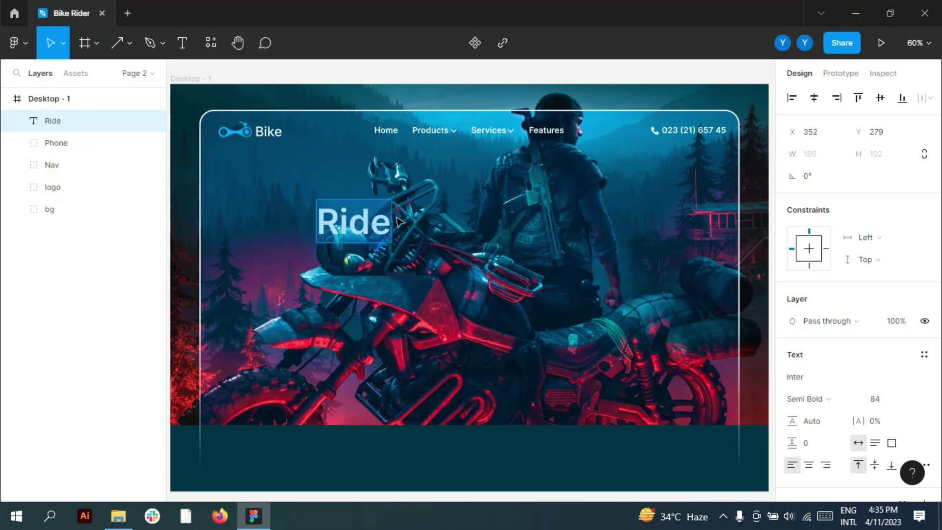
key("Right")
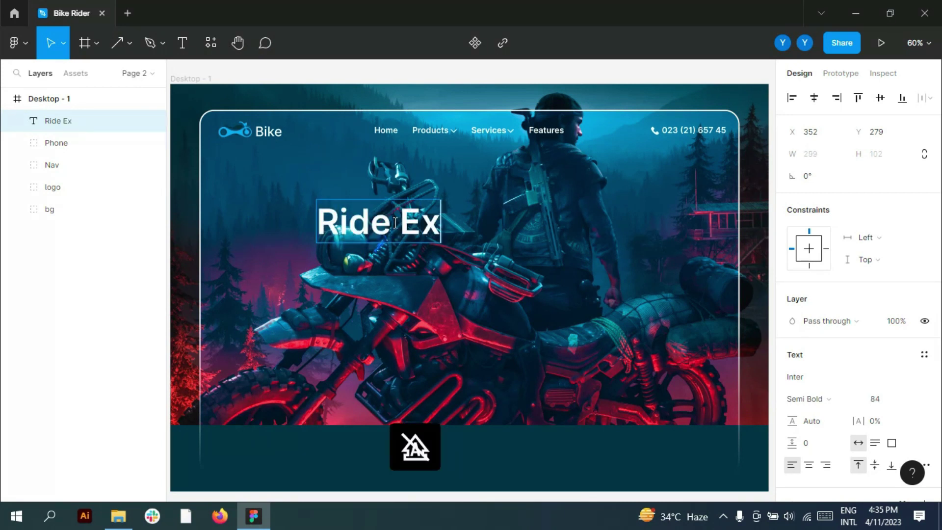
type("plore")
key("Caps_Lock")
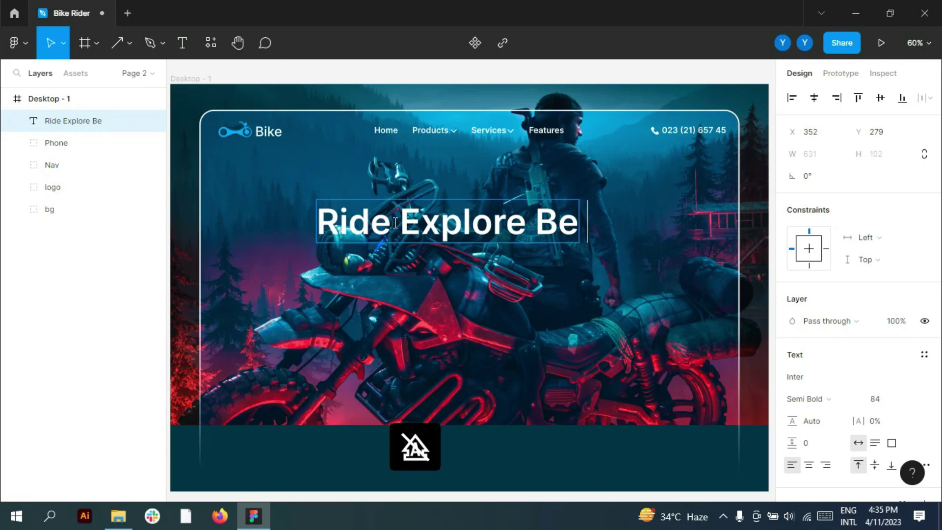
type("our")
key("Return")
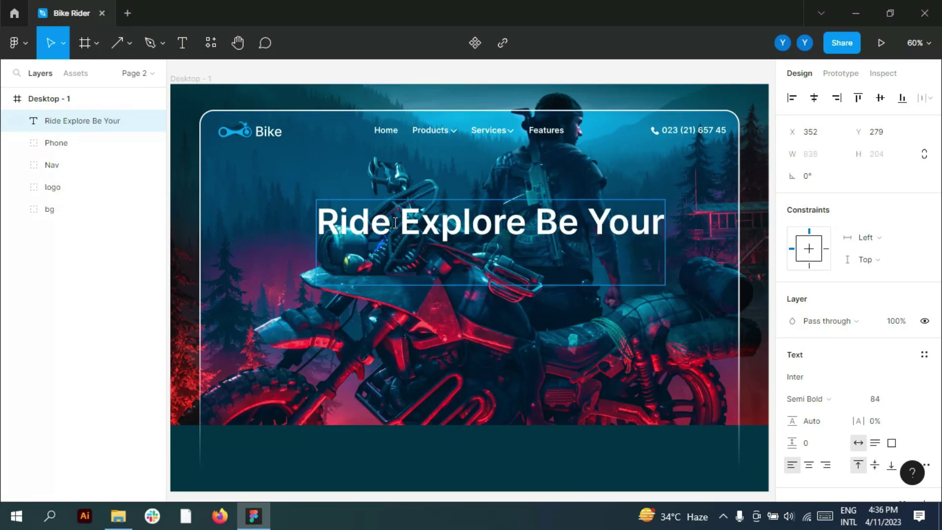
key("t")
key("BackSpace")
key("BackSpace")
key("Caps_Lock")
type("S")
key("Caps_Lock")
type("eft")
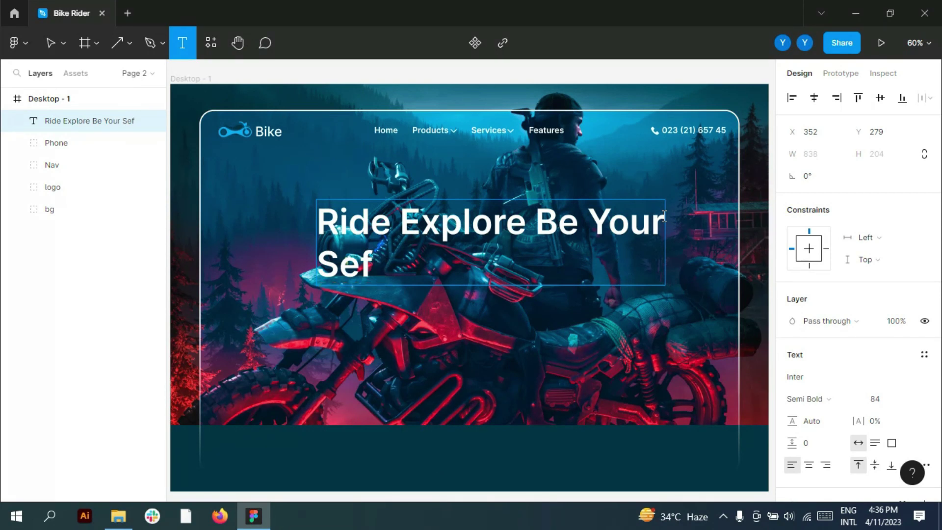
key("BackSpace")
type("lf B")
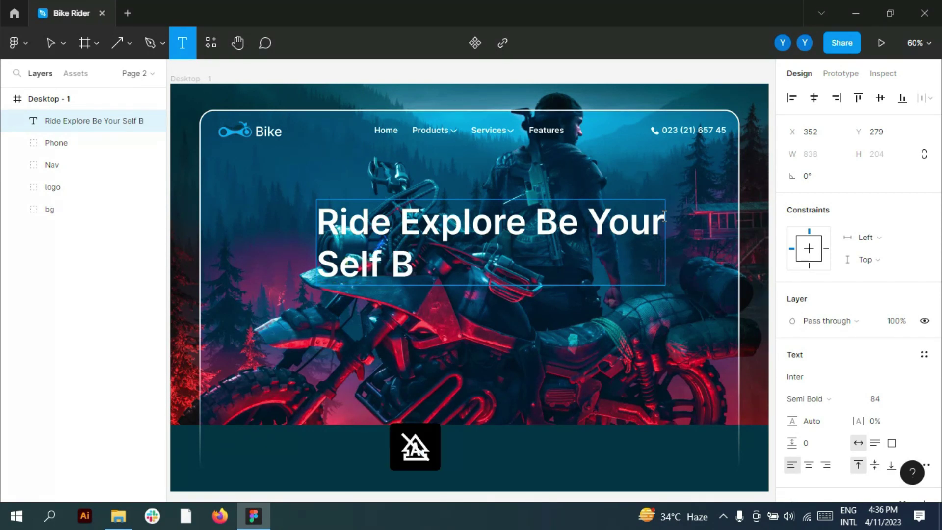
type("ike Rarr")
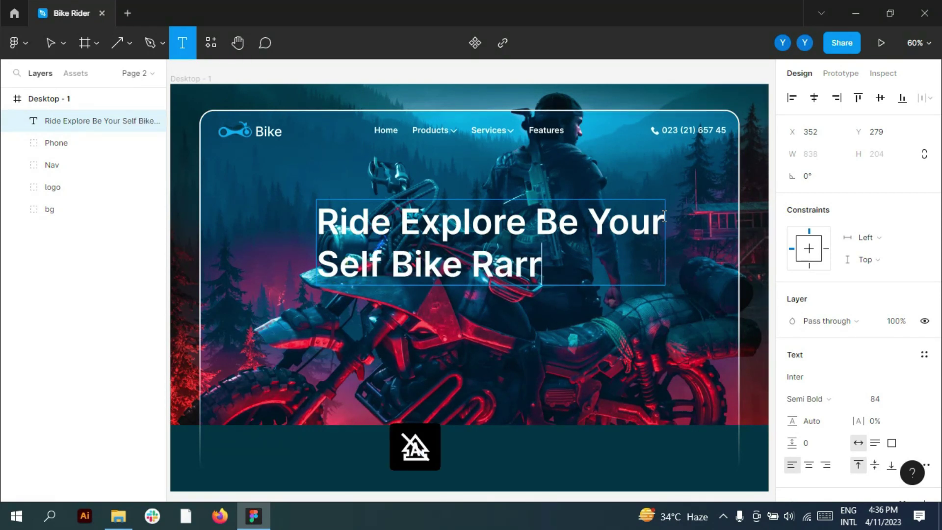
key("BackSpace")
key("BackSpace")
type("lly")
Set the whole heading to Montserrat SemiBold, centre-aligned.
key("ctrl+a")
left_click(824, 378)
type("Mo")
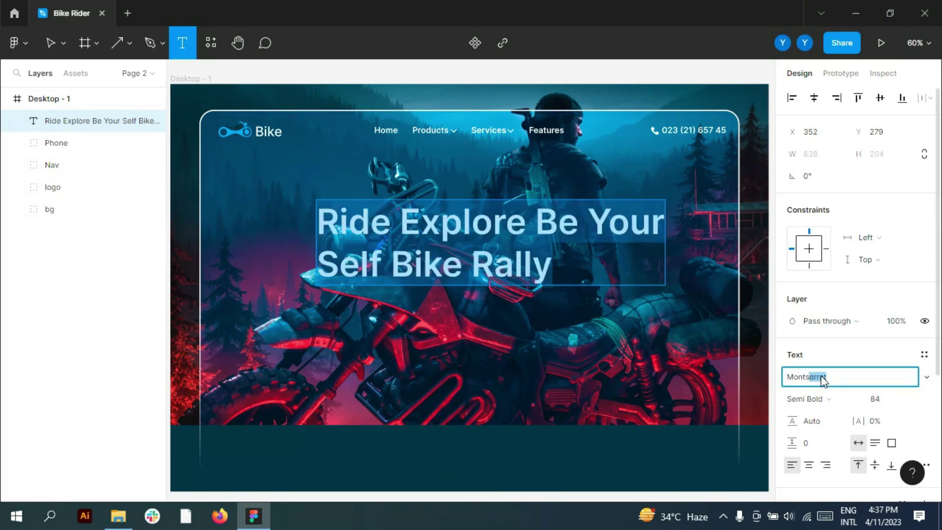
left_click(810, 466)
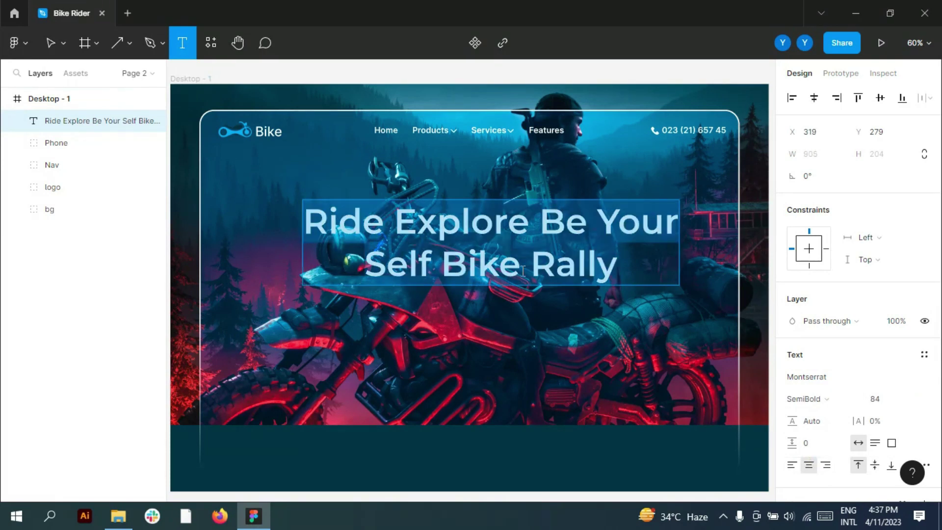
left_click(48, 48)
key("ctrl+minus")
key("t")
left_click(348, 292)
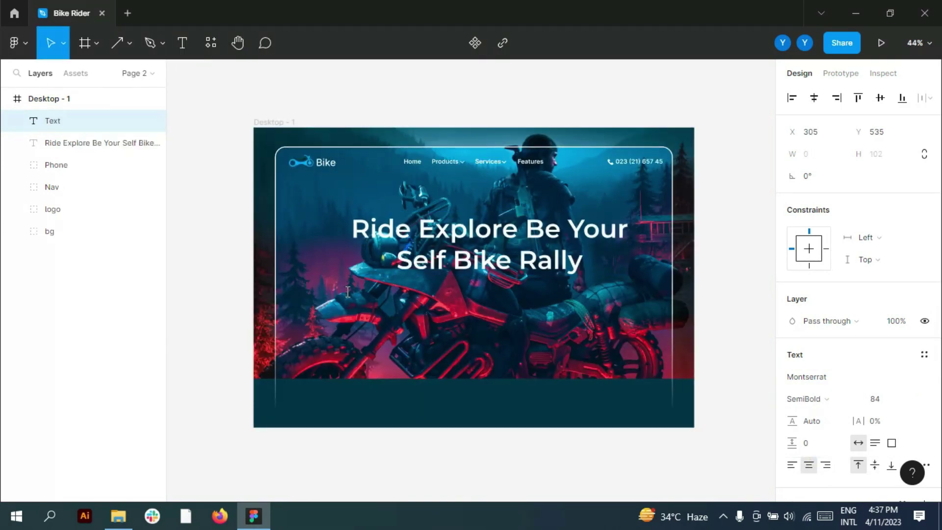
Paste the lorem ipsum paragraph under the heading and centre the heading horizontally in the frame.
key("ctrl+v")
left_click_drag(456, 302, 583, 291)
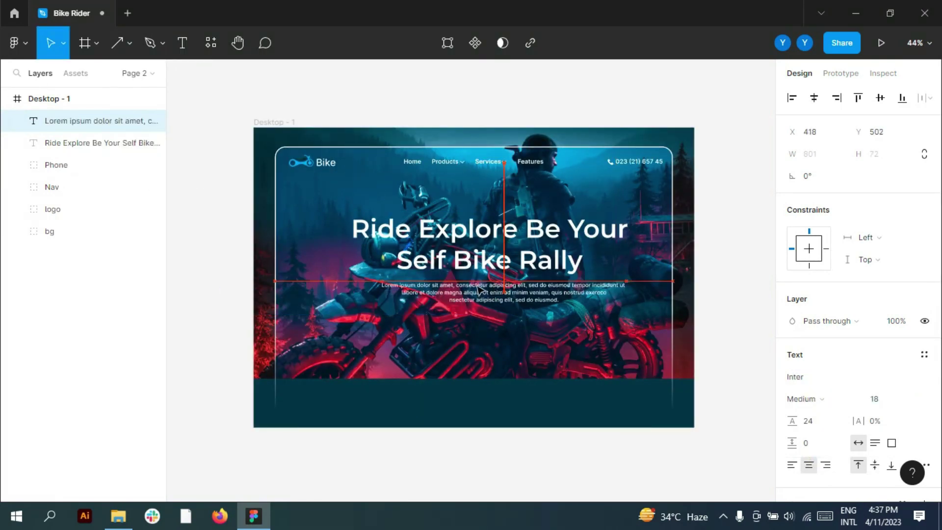
left_click(542, 241)
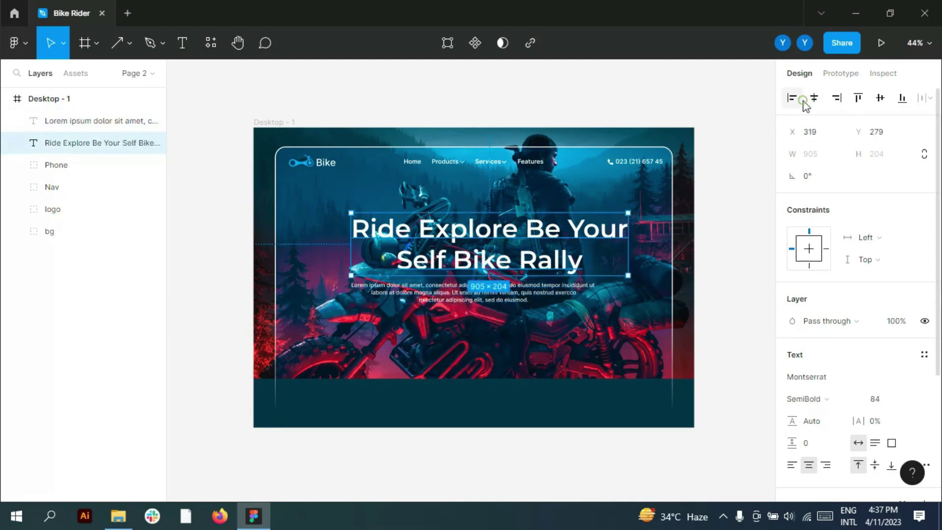
left_click(814, 98)
left_click(501, 291)
left_click_drag(501, 291, 502, 286)
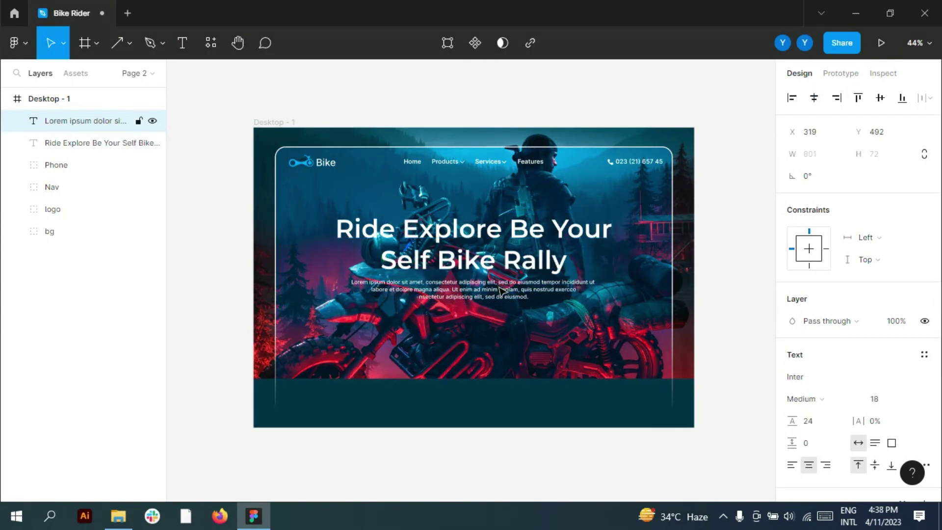
left_click(753, 259)
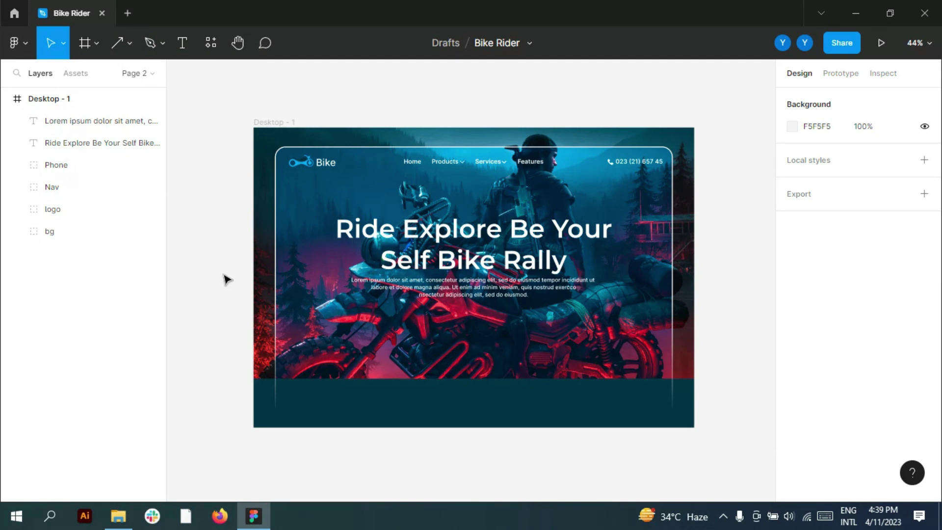
left_click(130, 42)
left_click(108, 81)
scroll(269, 237, "up", 2)
Draw the email bar rectangle below the paragraph, 650 wide and 60 high.
scroll(287, 173, "up", 2)
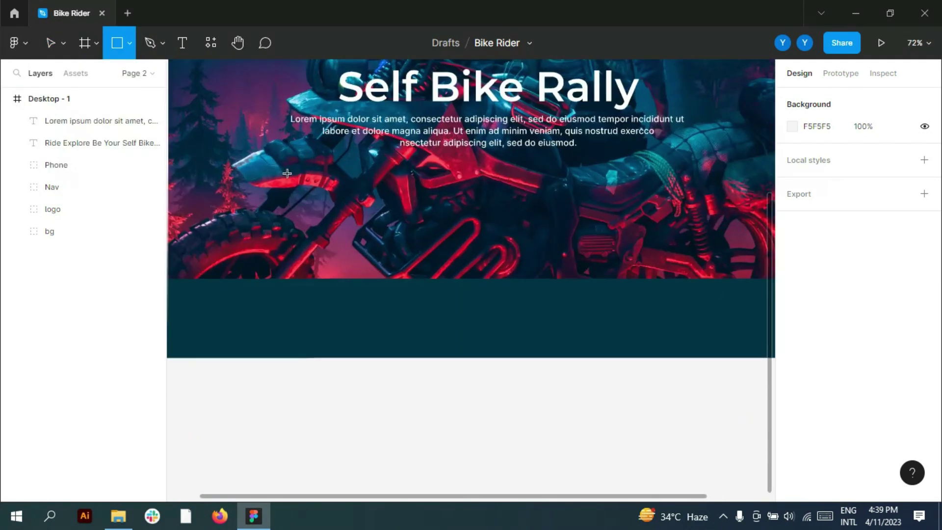
left_click_drag(287, 173, 672, 207)
key("BackSpace")
type("3")
key("Return")
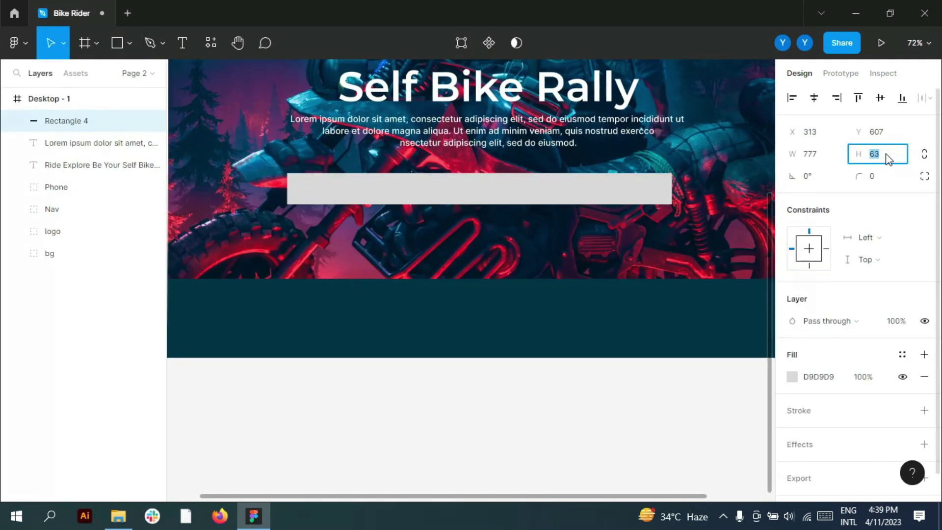
type("60")
left_click(824, 155)
type("772")
key("Return")
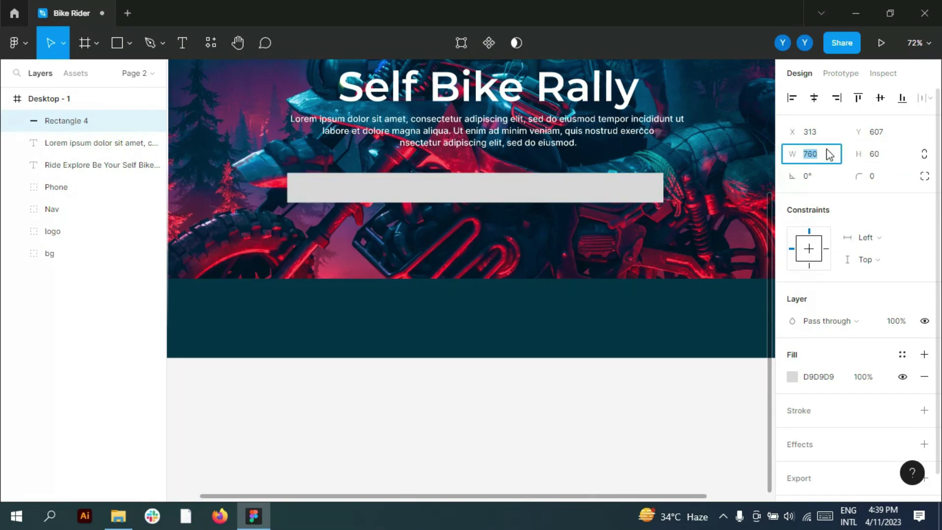
type("50")
key("Return")
Give the bar corner radius 30 and white FFFFFF fill, centred horizontally.
left_click(883, 179)
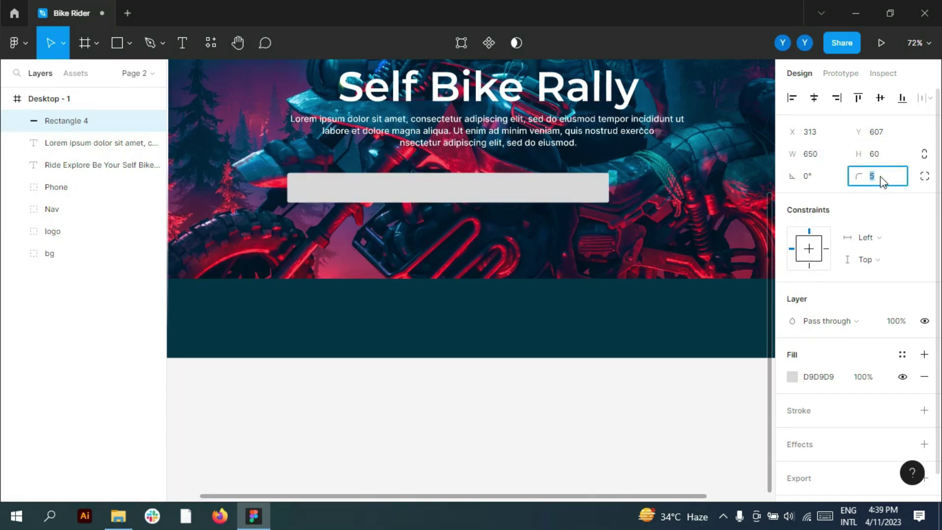
type("30")
key("Return")
left_click(818, 377)
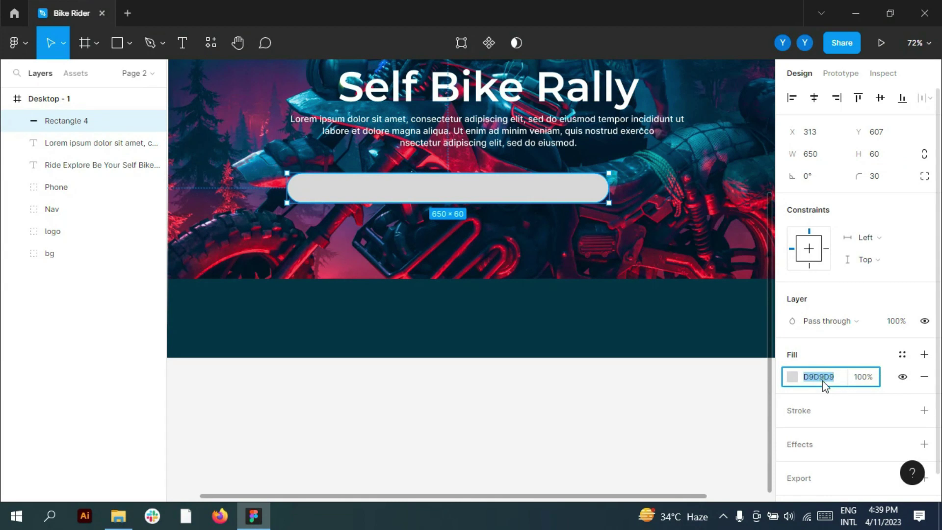
type("FFFFFF")
key("Return")
left_click(813, 98)
scroll(427, 230, "up", 3)
left_click_drag(426, 230, 427, 225)
left_click(464, 440)
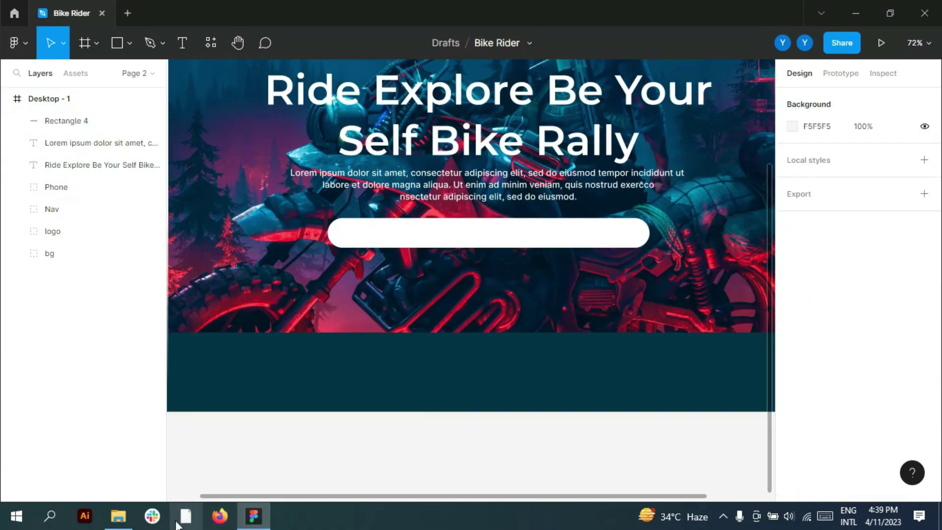
Place the Message envelope icon at the bar's left end.
left_click(118, 515)
left_click_drag(449, 103, 390, 257)
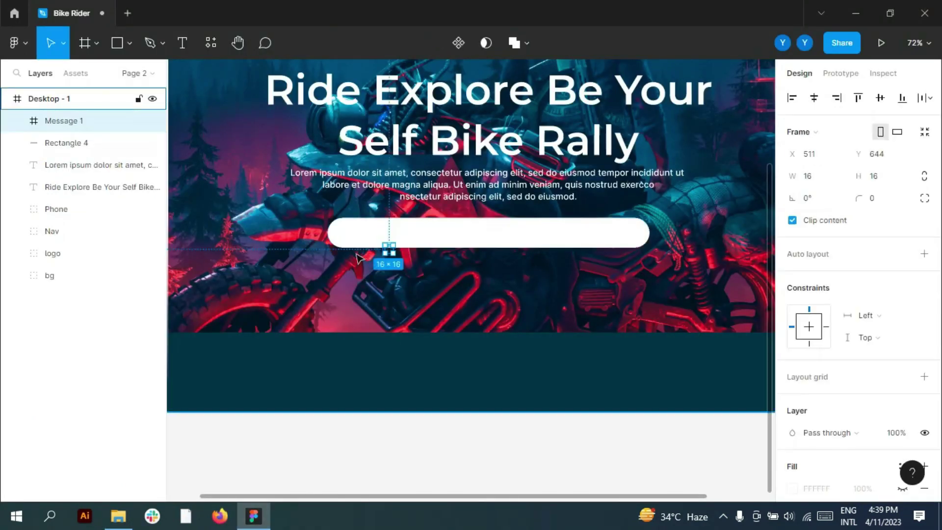
scroll(343, 252, "up", 3)
left_click_drag(462, 274, 360, 235)
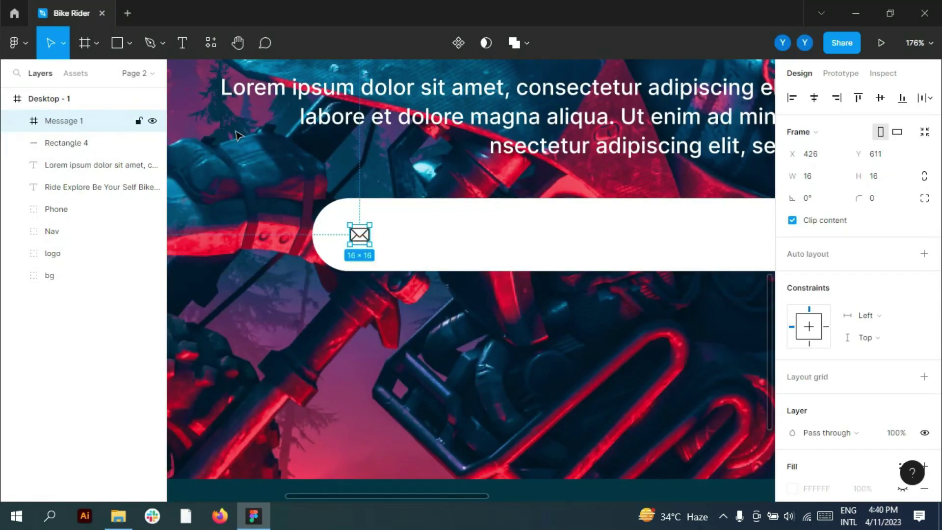
key("Escape")
Add 'Input Your Email Here' placeholder text in 333333 beside the envelope icon.
left_click(182, 46)
left_click(417, 228)
type("In")
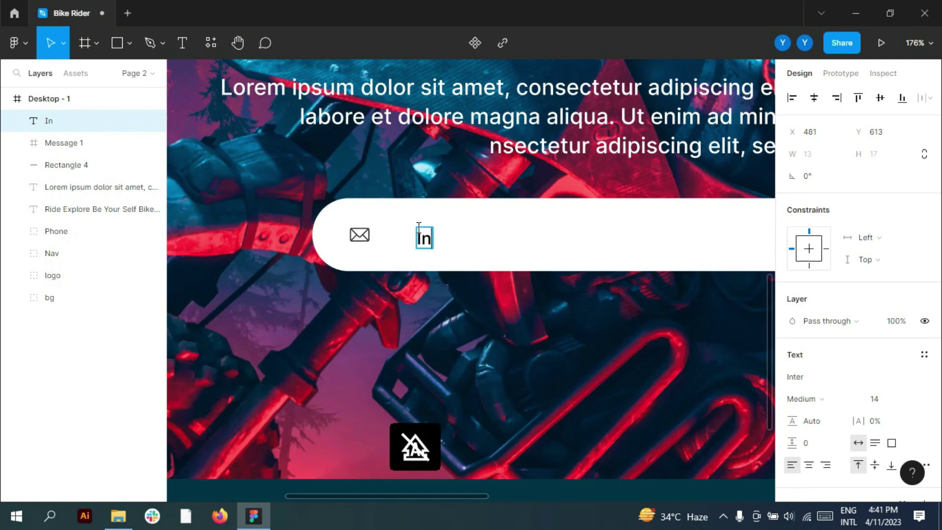
type("put Your Email Here")
key("ctrl+a")
scroll(867, 361, "down", 3)
left_click(790, 388)
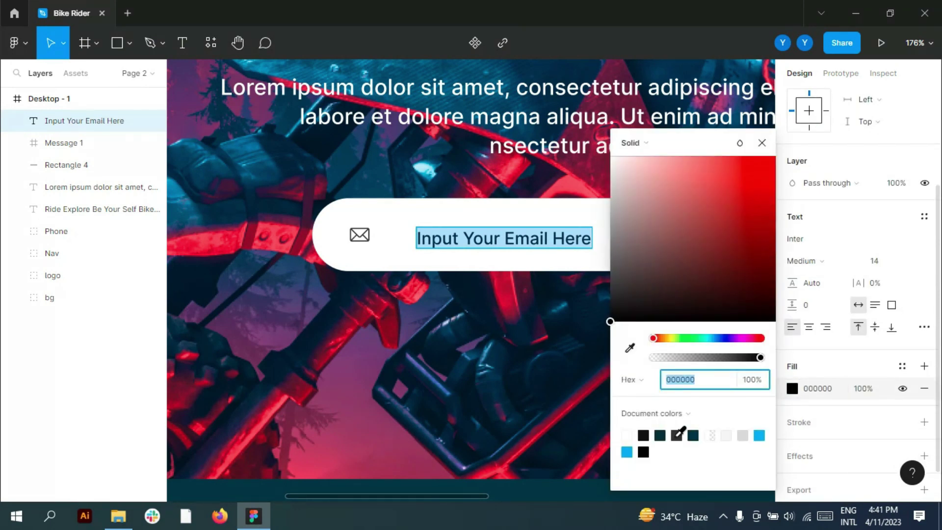
left_click(680, 432)
key("Escape")
left_click_drag(444, 246, 408, 244)
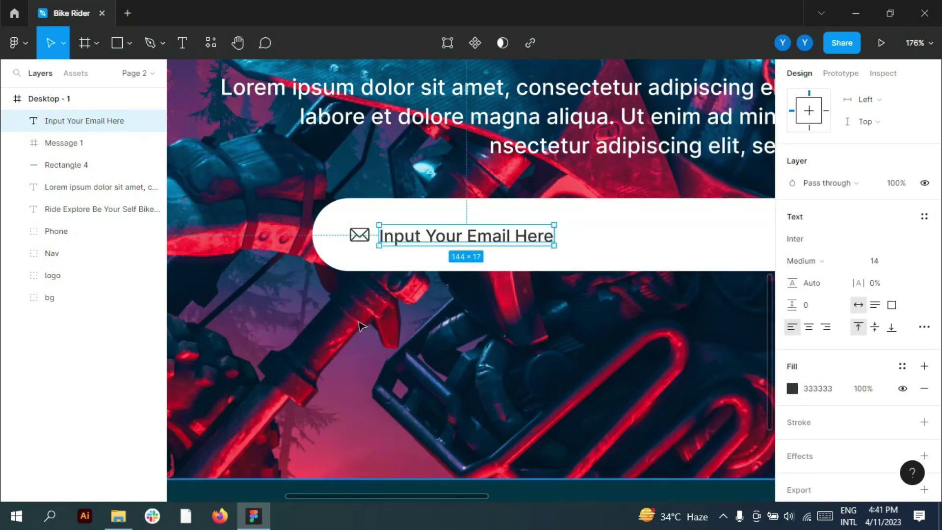
key("shift+1")
key("Escape")
scroll(621, 289, "up", 5)
Draw a 145-wide button rectangle, radius 29, dark teal fill, at the bar's right end.
key("r")
left_click_drag(446, 270, 620, 296)
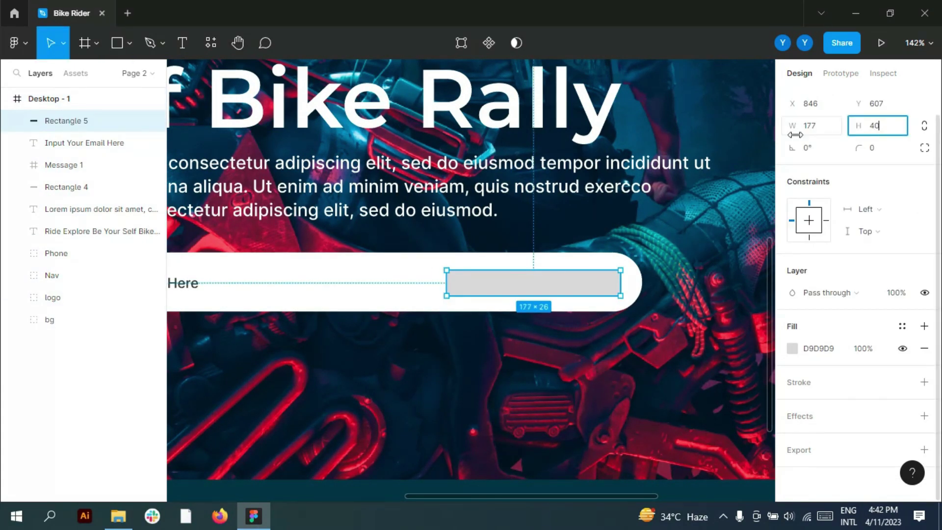
left_click(813, 129)
type("145")
key("Return")
left_click(892, 153)
type("5")
key("Return")
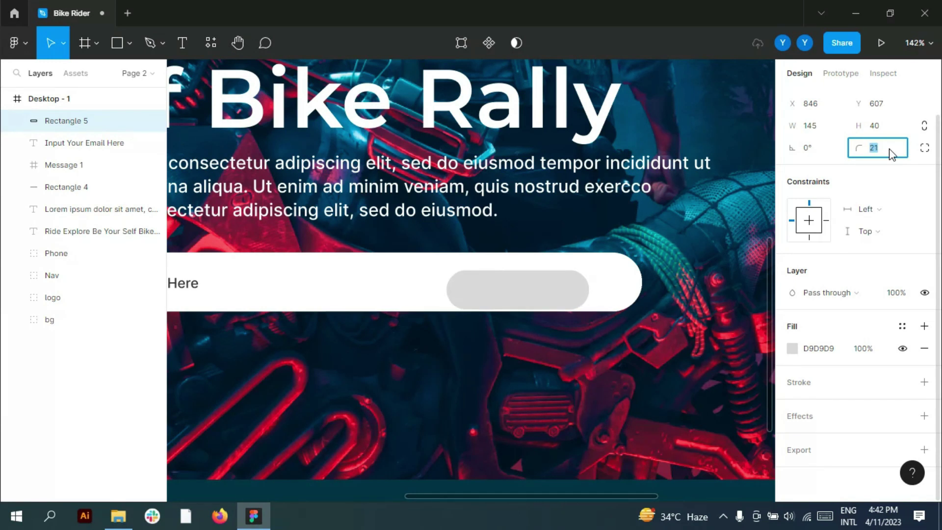
type("29")
left_click_drag(543, 294, 578, 282)
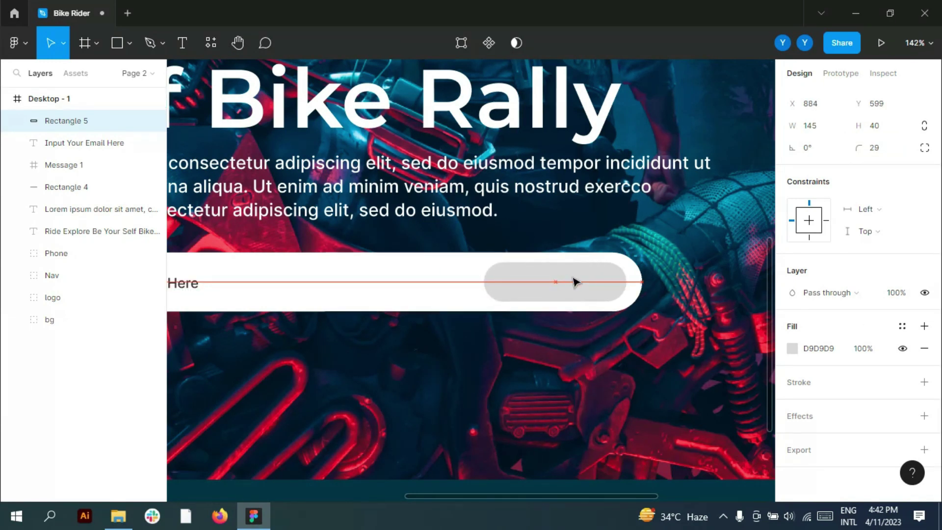
left_click(792, 348)
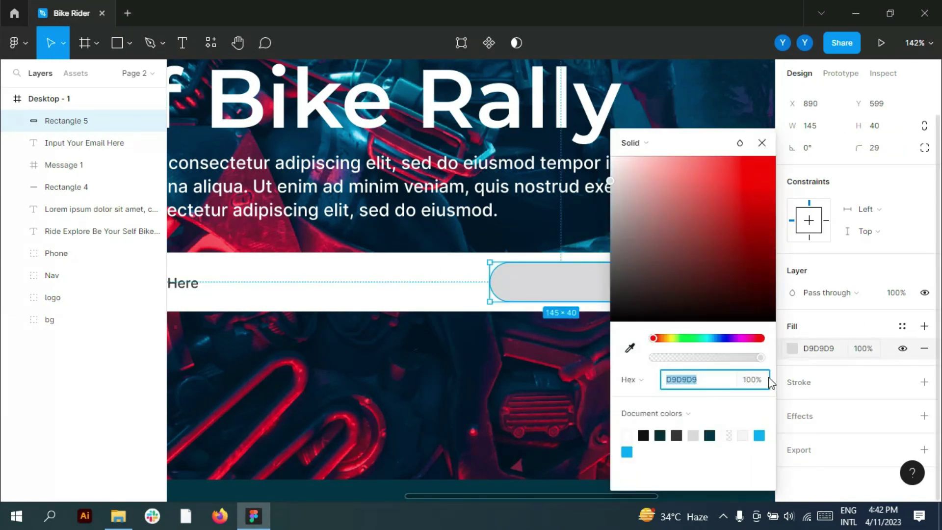
left_click(710, 435)
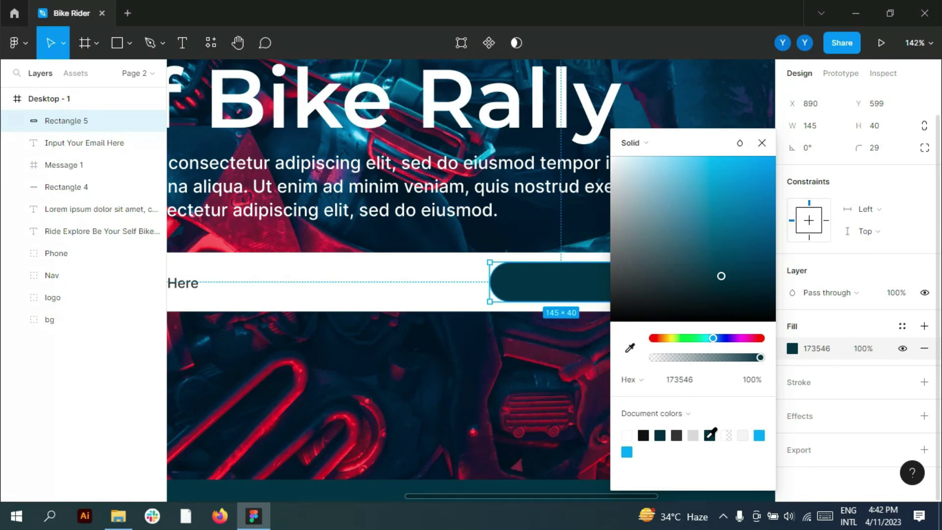
left_click(762, 143)
Add a Semi Bold 'Get Started' label on the teal button.
key("t")
left_click(428, 328)
type("Get")
type("ed")
key("Escape")
left_click_drag(490, 334, 547, 291)
left_click(821, 371)
left_click(822, 388)
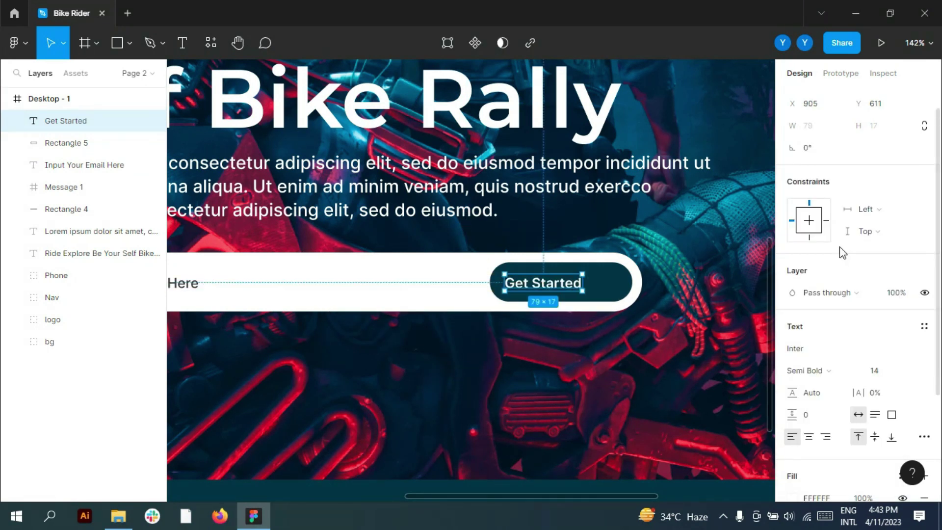
Draw an arrow right of the label with rotation 0 and stroke weight 2.
scroll(495, 229, "up", 3)
left_click(129, 43)
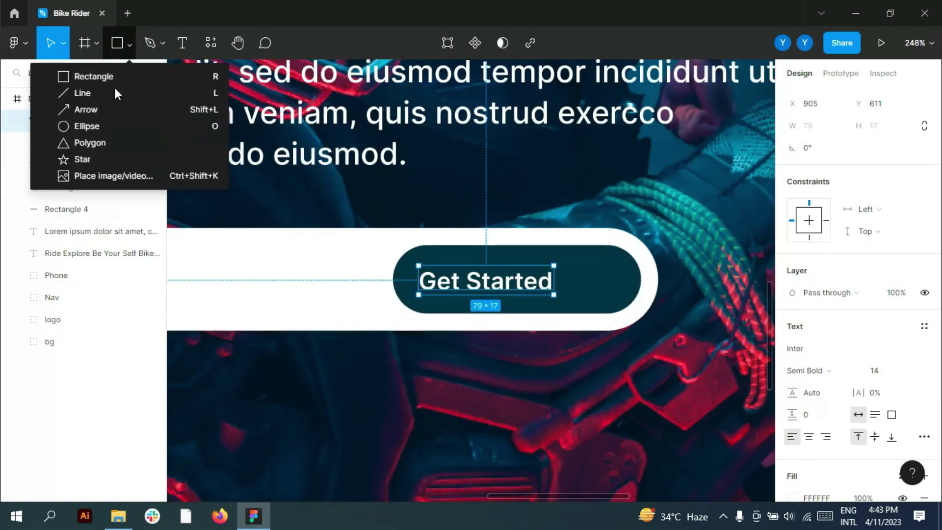
left_click(83, 109)
scroll(526, 274, "up", 3)
left_click_drag(462, 275, 510, 273)
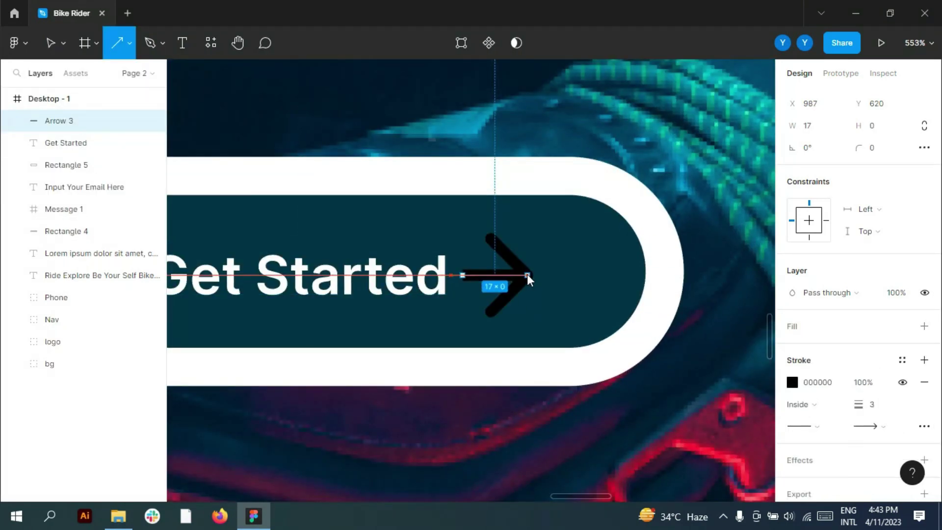
left_click(821, 127)
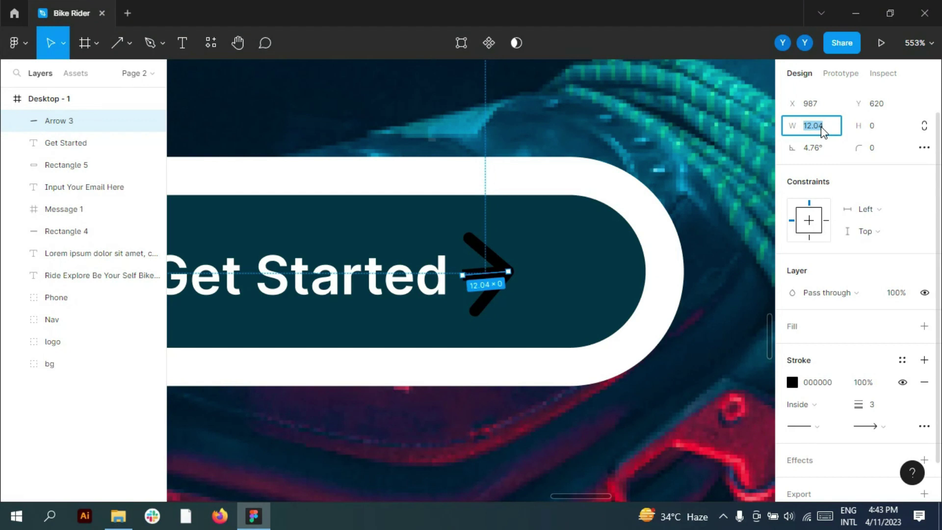
left_click(812, 147)
type("0")
key("Return")
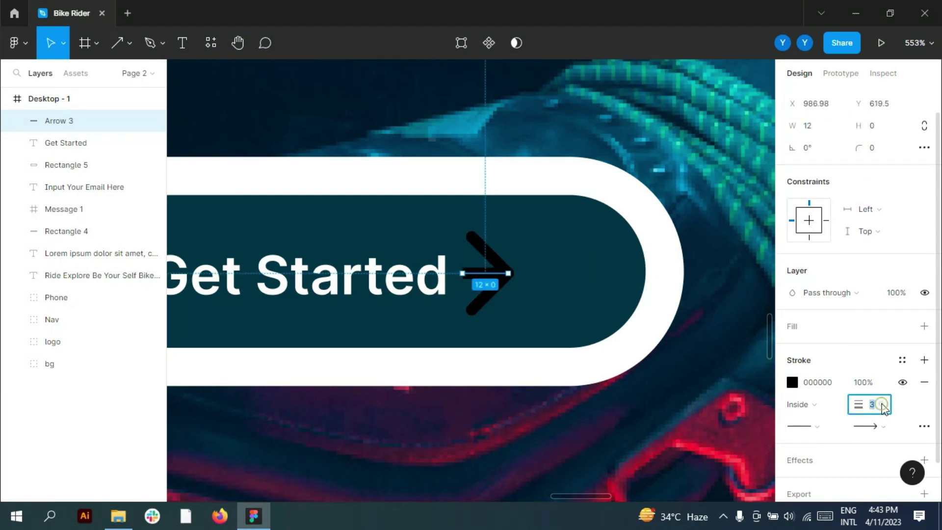
type("2")
key("Return")
Give the arrow a round start cap and white ffffff stroke, positioned beside the label.
left_click(814, 426)
left_click(820, 464)
type("1.5")
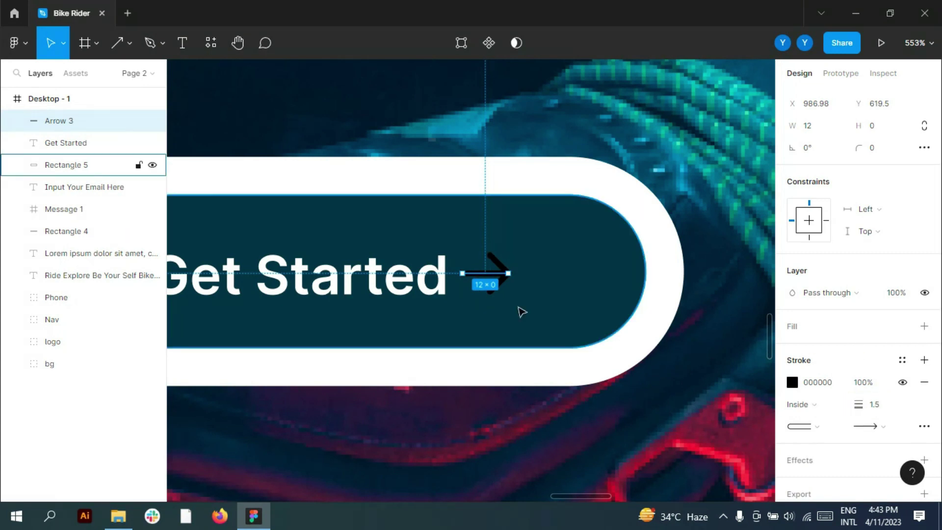
left_click_drag(497, 282, 502, 283)
left_click(817, 382)
type("ffffff")
key("Return")
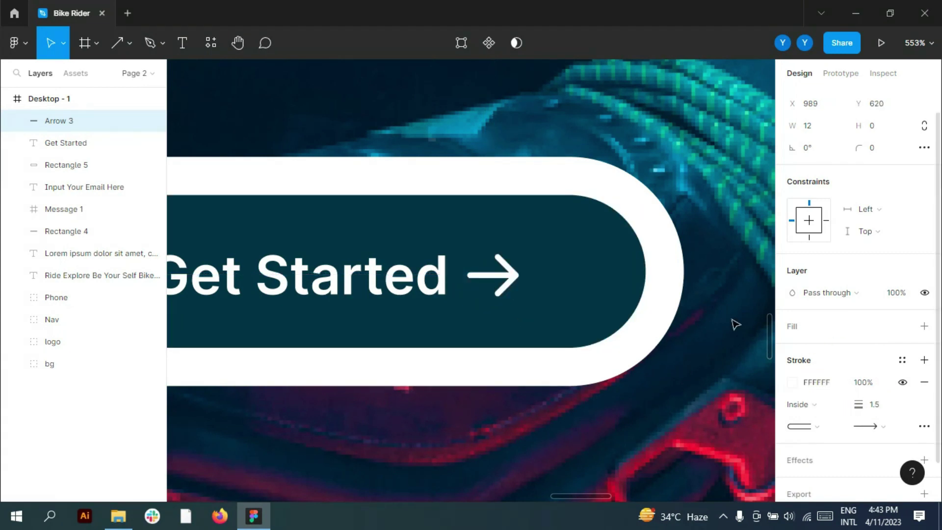
scroll(731, 321, "down", 2)
left_click_drag(542, 293, 546, 298)
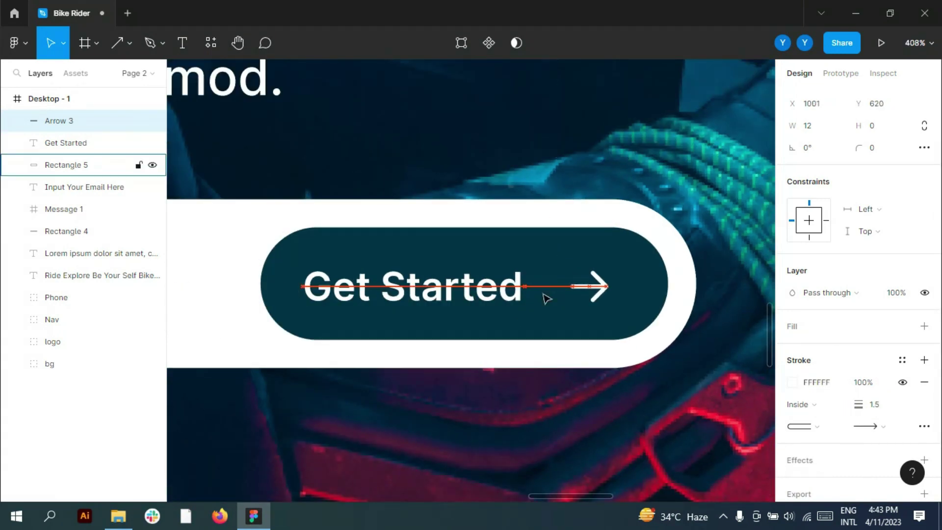
Group the arrow, label and button shape as 'Get Started'.
left_click(74, 142, "shift")
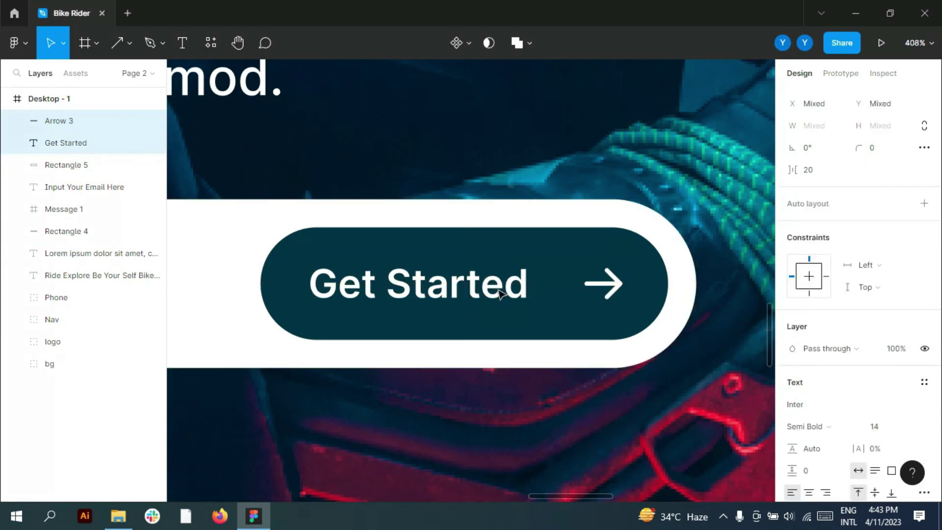
left_click(71, 164, "shift")
key("ctrl+g")
double_click(78, 165)
key("ctrl+c")
Group the placeholder text, envelope icon, white bar and button into one email bar group.
double_click(58, 121)
key("ctrl+v")
left_click(17, 121)
left_click(64, 164, "shift")
left_click(78, 187, "shift")
key("ctrl+g")
double_click(61, 121)
key("BackSpace")
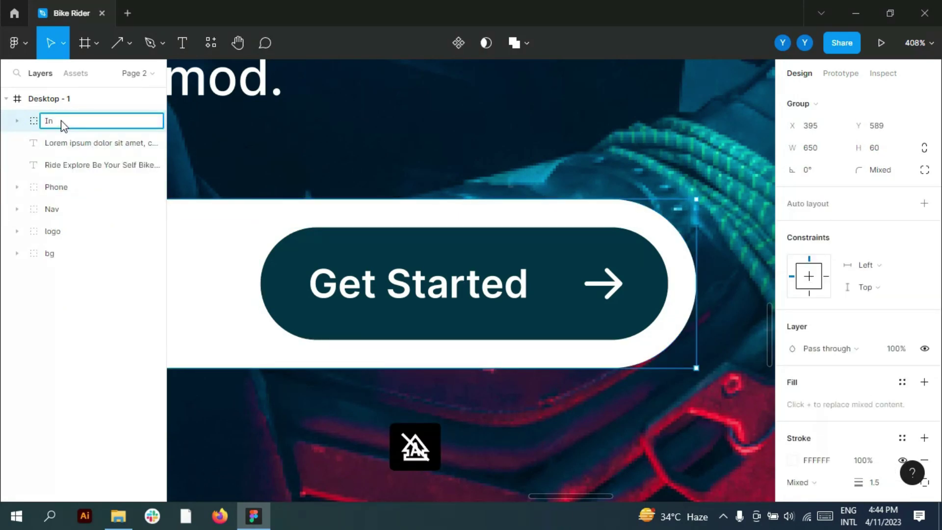
Commit the email bar group name 'Input' and deselect.
scroll(662, 248, "down", 10)
scroll(700, 358, "down", 5)
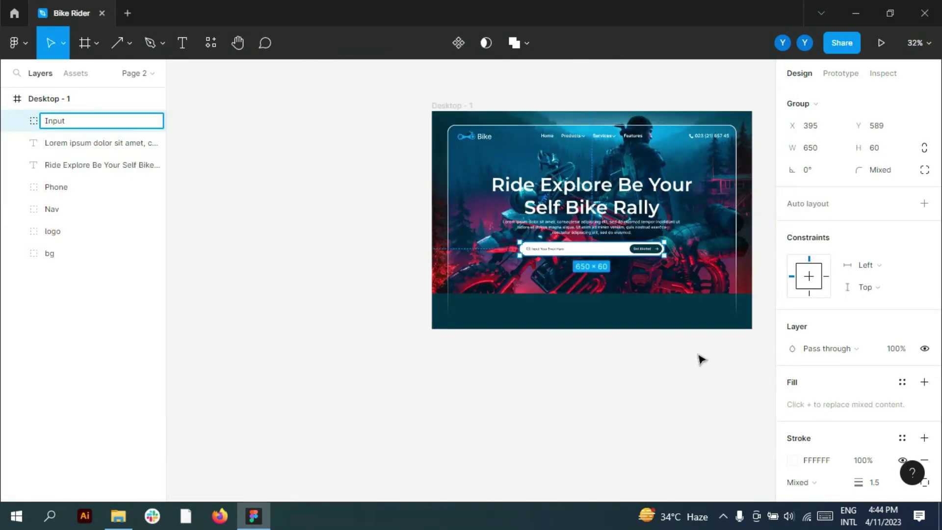
left_click(700, 358)
scroll(591, 315, "up", 2)
scroll(639, 315, "up", 1)
scroll(687, 221, "up", 1)
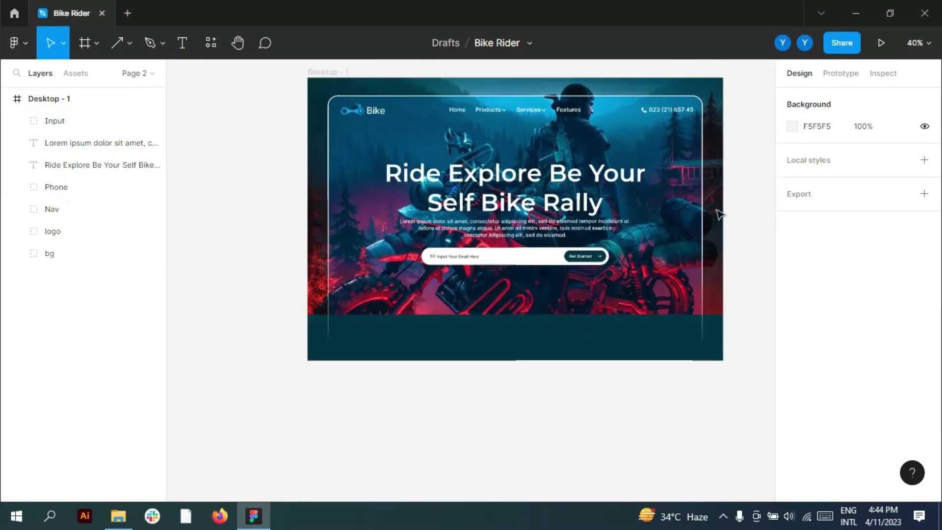
scroll(648, 139, "up", 1)
scroll(649, 139, "up", 1)
scroll(649, 140, "up", 1)
Import the trees image as Trees 1 and place it just below logo in the layers.
key("alt+Tab")
mouse_move(598, 103)
left_mouse_down()
mouse_move(257, 521)
mouse_move(425, 396)
left_mouse_up()
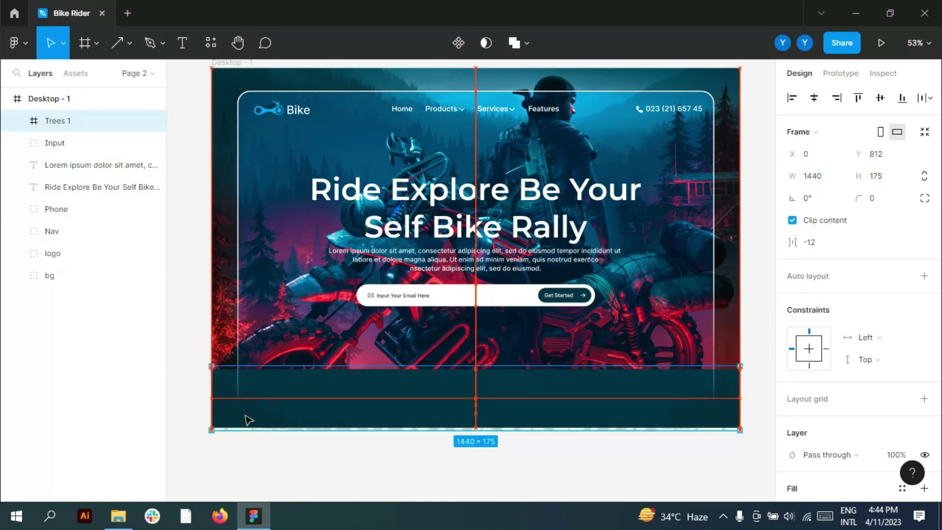
left_click_drag(56, 120, 71, 229)
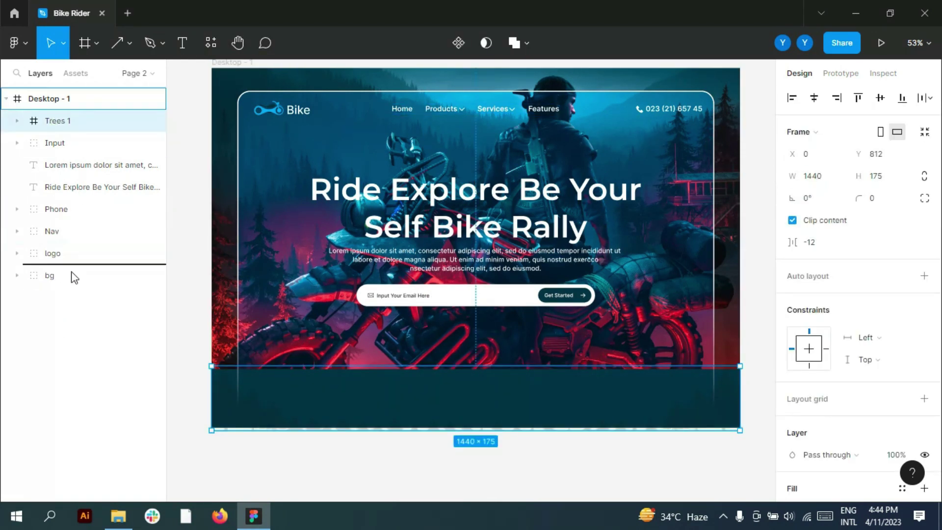
left_click_drag(74, 277, 73, 277)
scroll(521, 311, "up", 5)
Nudge the teal strip Rectangle 3 up to Y 820 and collapse the bg layer.
left_click(535, 283, "ctrl")
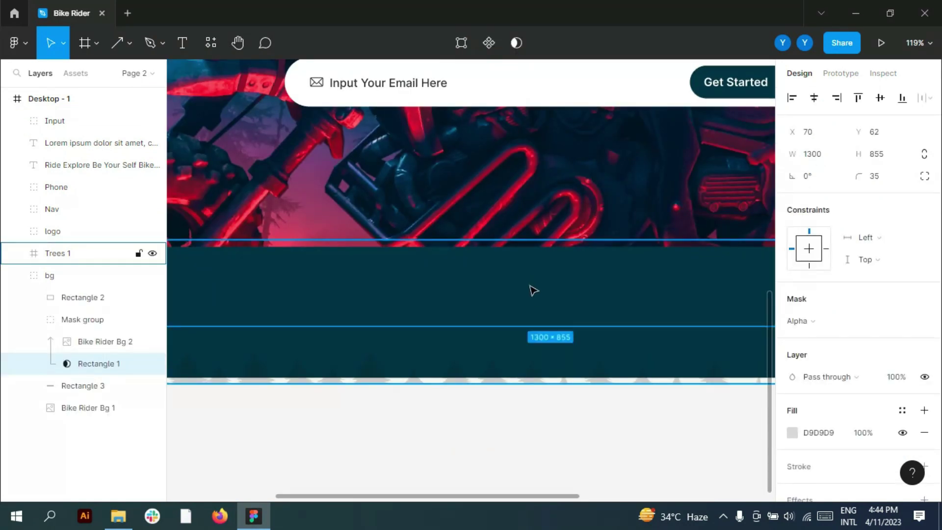
left_click(86, 385)
key("Up")
key("Up")
key("Up")
key("Up")
key("Up")
key("Up")
key("Up")
key("Up")
key("Up")
key("Up")
key("Up")
key("Up")
key("Up")
scroll(481, 423, "down", 2)
scroll(219, 390, "down", 3)
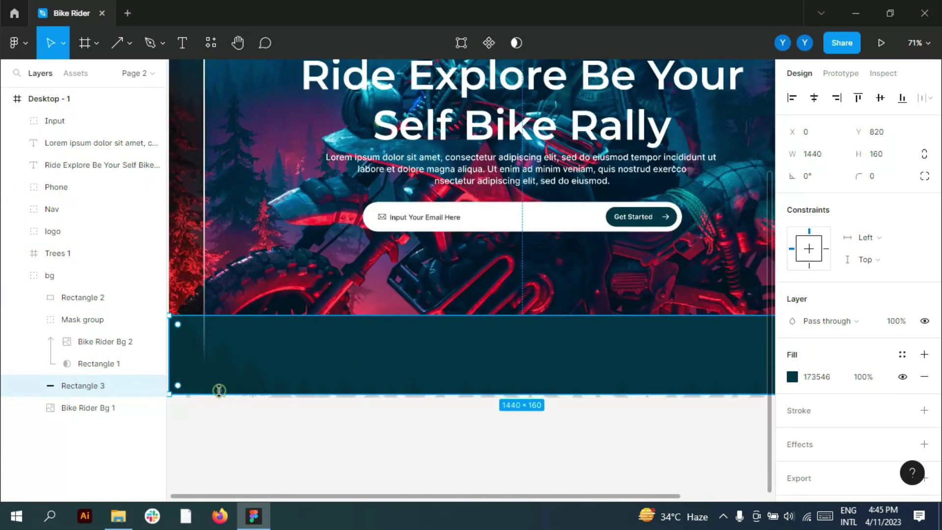
left_click(172, 385, "ctrl")
left_click(62, 255)
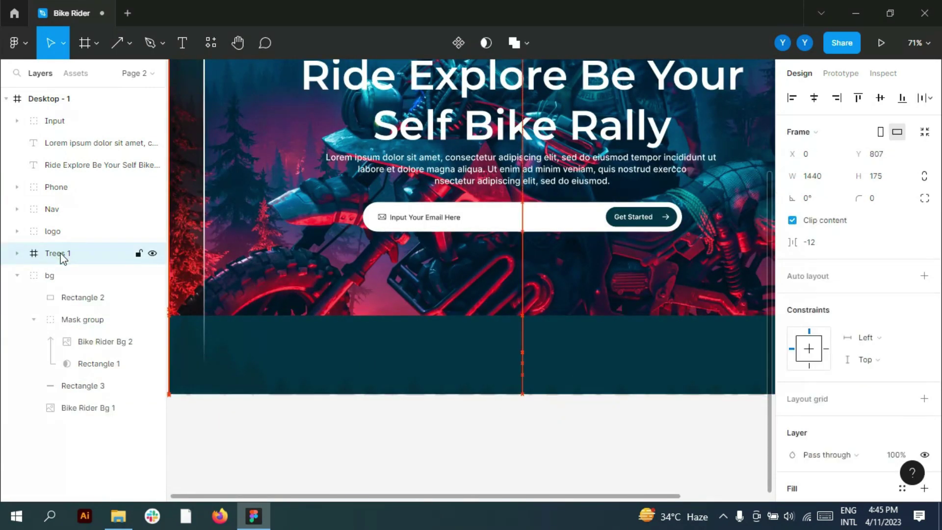
left_click(345, 412)
scroll(561, 444, "down", 3)
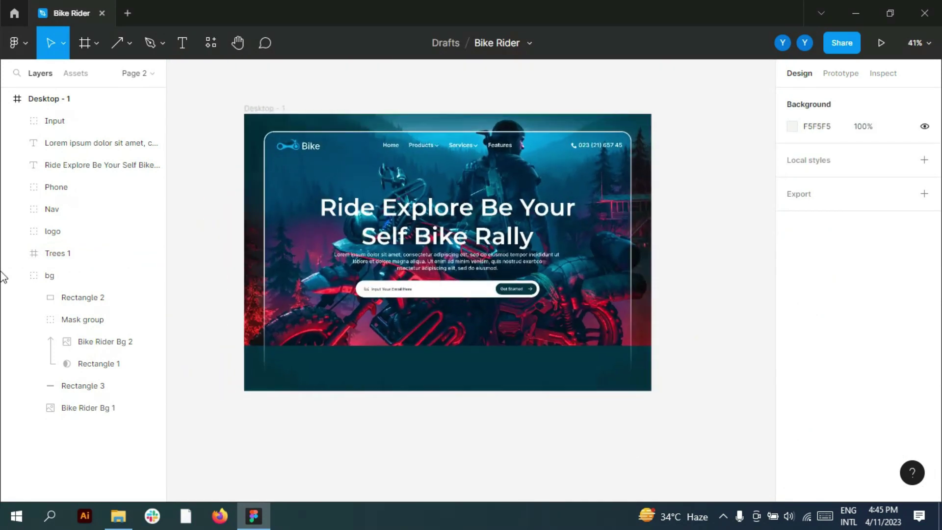
left_click(16, 276)
Type the heading 'We are proud to be a trusted partner' in the teal band.
key("t")
scroll(376, 318, "up", 5)
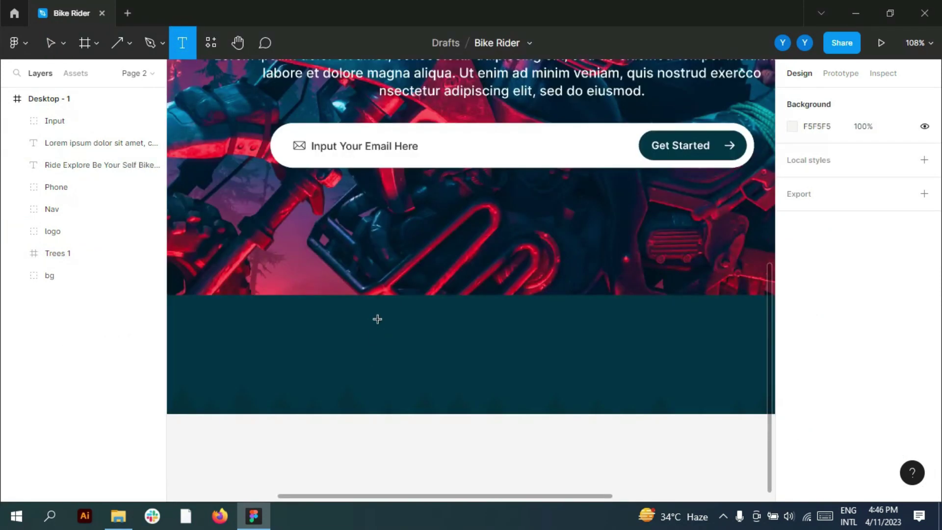
left_click(376, 318)
type("We are proud to be a trusted pa")
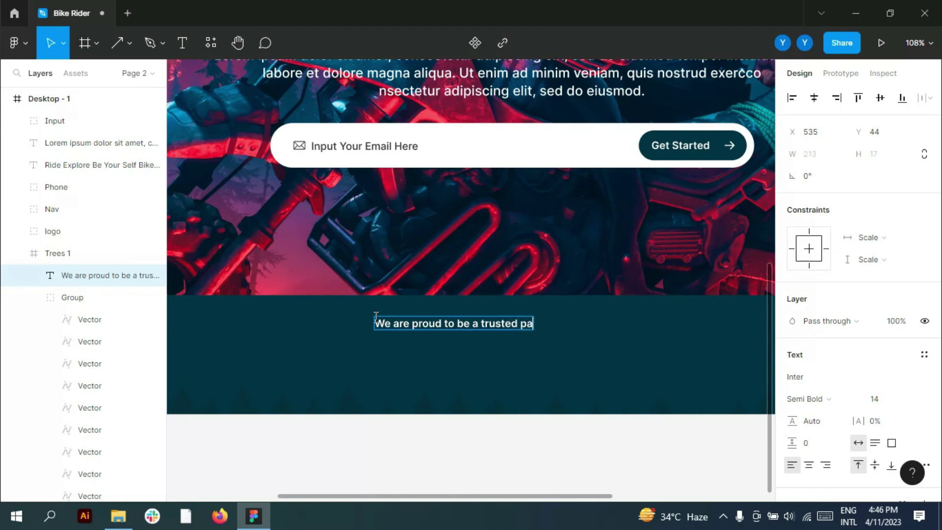
key("ctrl+a")
Set the heading's font size to 20.
left_click(905, 398)
left_click(905, 343)
scroll(479, 438, "down", 5, "ctrl")
left_click(883, 399)
type("19")
key("Return")
key("Up")
key("Escape")
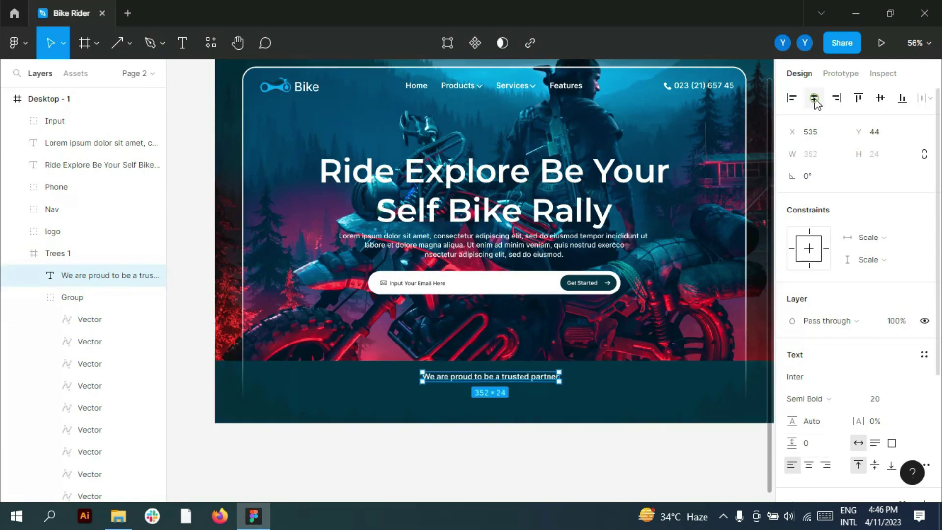
Import the Bike Partner image from the file folder onto the canvas.
left_click(473, 458)
key("alt+Tab")
left_click(139, 116)
left_click_drag(140, 115, 380, 412)
scroll(363, 418, "up", 3)
Place the bike icon inside the teal band and raise Bike Partner 1 in the layers.
scroll(364, 418, "up", 3)
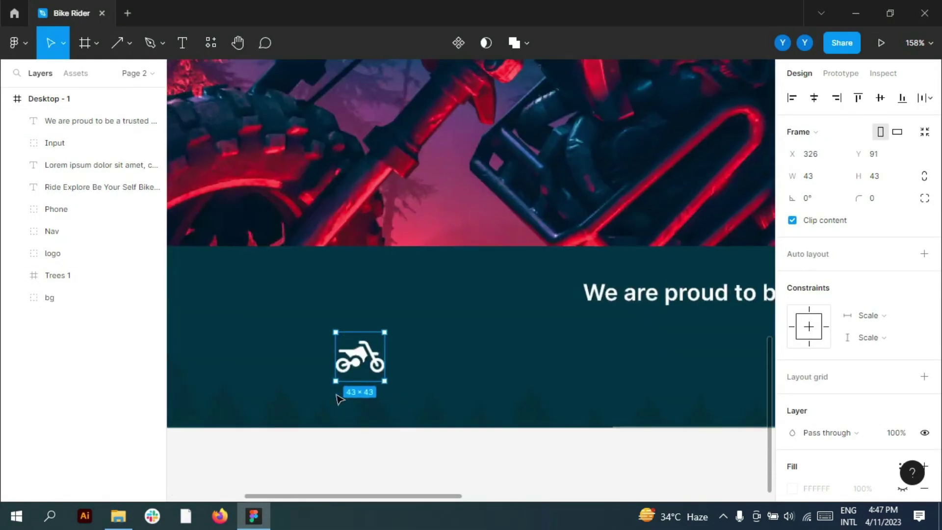
scroll(339, 398, "up", 3)
left_click_drag(393, 304, 422, 287)
left_click_drag(69, 296, 86, 134)
Add a 'Bike' text label next to the bike icon.
left_click(182, 42)
left_click(519, 262)
type("Bike")
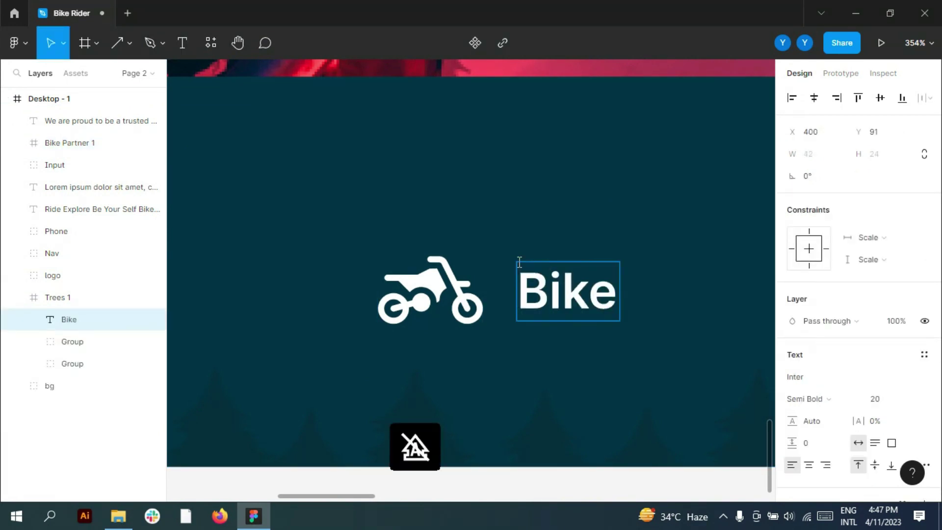
scroll(474, 363, "down", 5)
left_click_drag(490, 291, 484, 291)
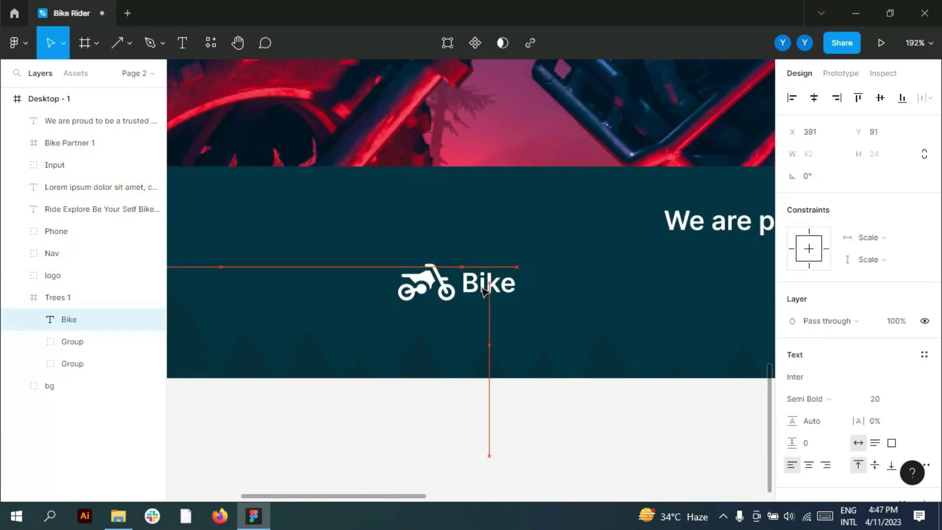
Group the bike icon with its label and name the group 'Bike'.
left_click(66, 143)
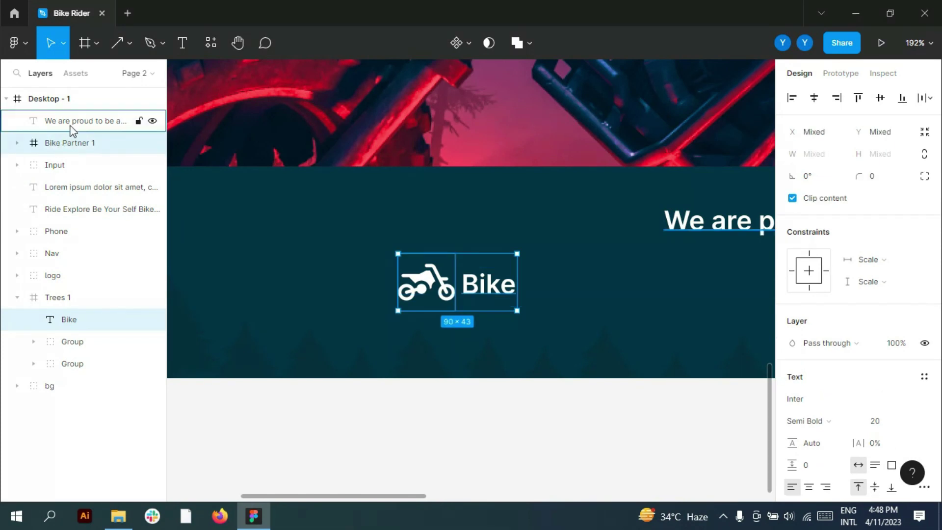
left_click(71, 122)
left_click_drag(66, 326, 91, 140)
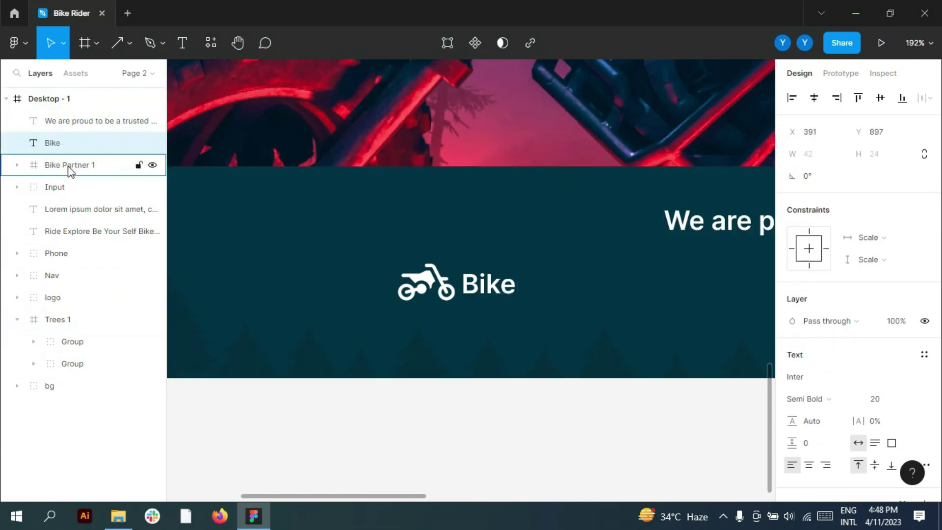
left_click(69, 166, "shift")
key("ctrl+g")
double_click(63, 142)
type("Bike")
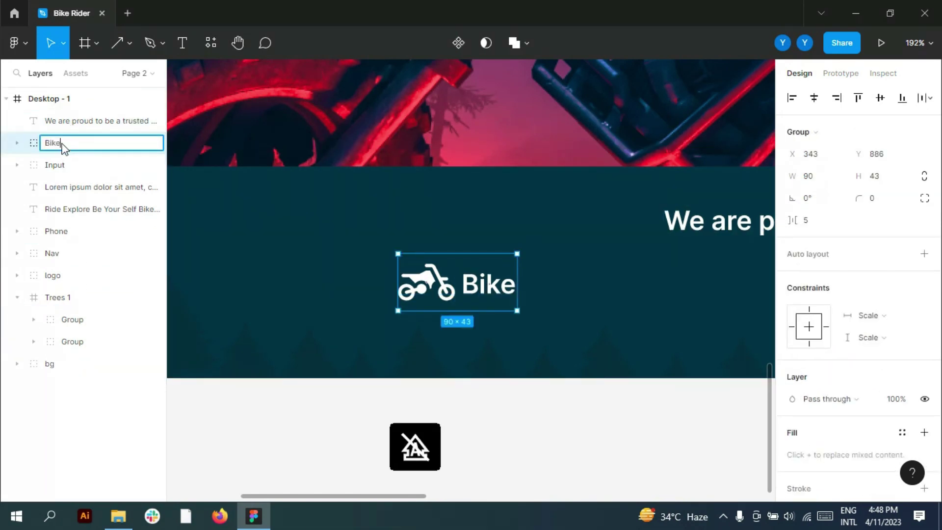
key("Return")
Alt-drag a copy of the Bike group to the right and import the helmet image.
left_click(456, 285)
scroll(331, 316, "down", 5, "ctrl")
left_click_drag(397, 294, 518, 298)
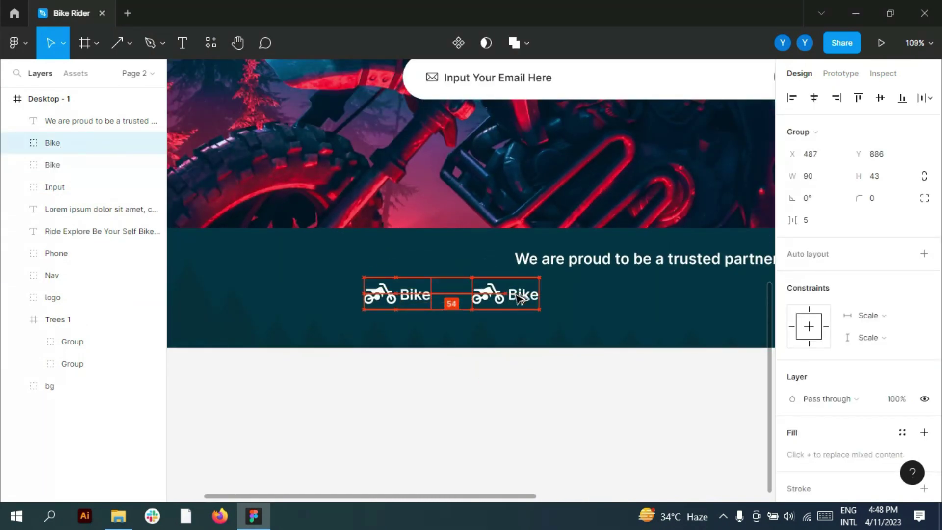
key("alt+Tab")
left_click_drag(348, 125, 496, 296)
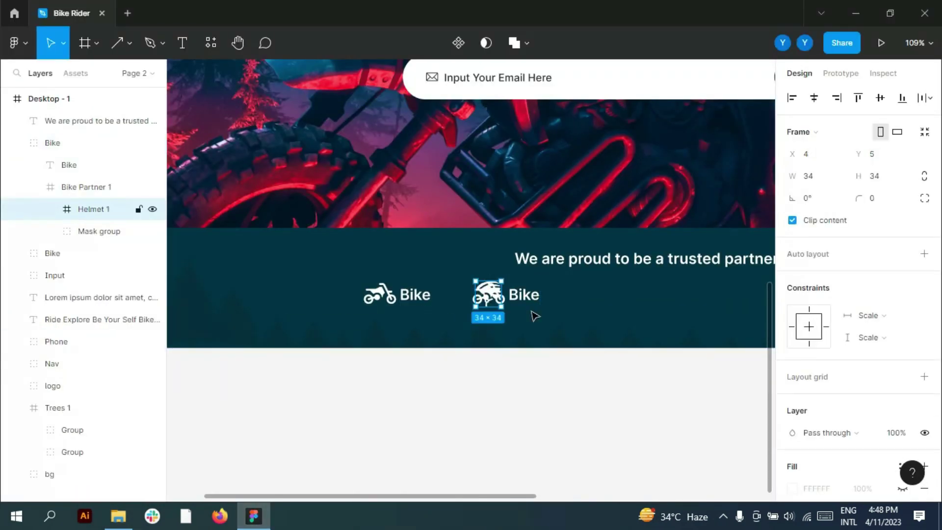
Swap the copied group's bike icon for the helmet icon, deleting the extra mask group.
scroll(535, 316, "up", 5)
left_click(89, 230)
key("Delete")
left_click_drag(88, 209, 92, 182)
left_click(85, 210)
key("Delete")
Retype the copied label as 'Helmet'.
left_click_drag(449, 282, 533, 276)
type("Helmet")
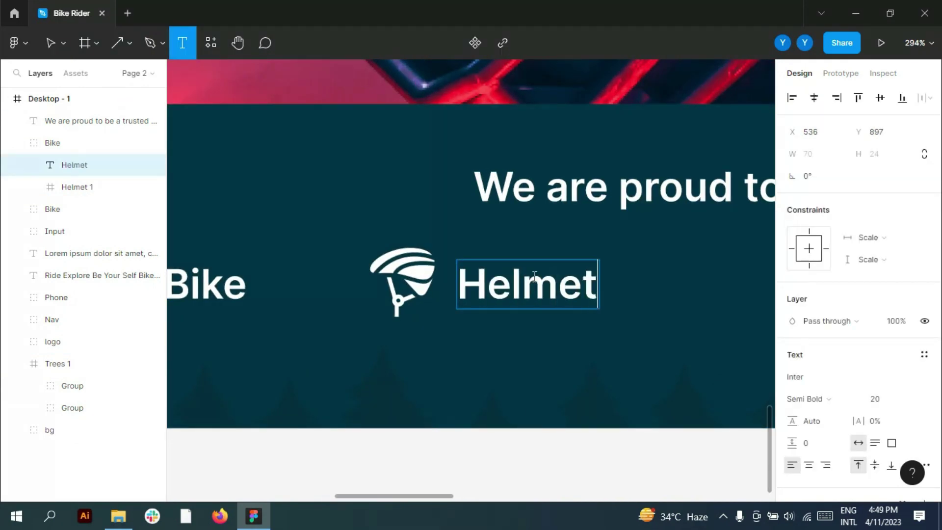
scroll(534, 276, "down", 5, "ctrl")
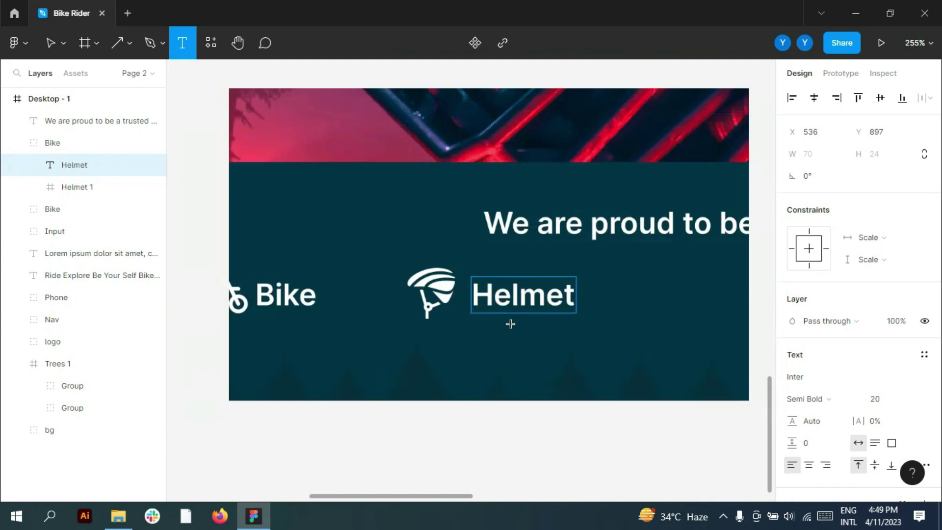
left_click(136, 73)
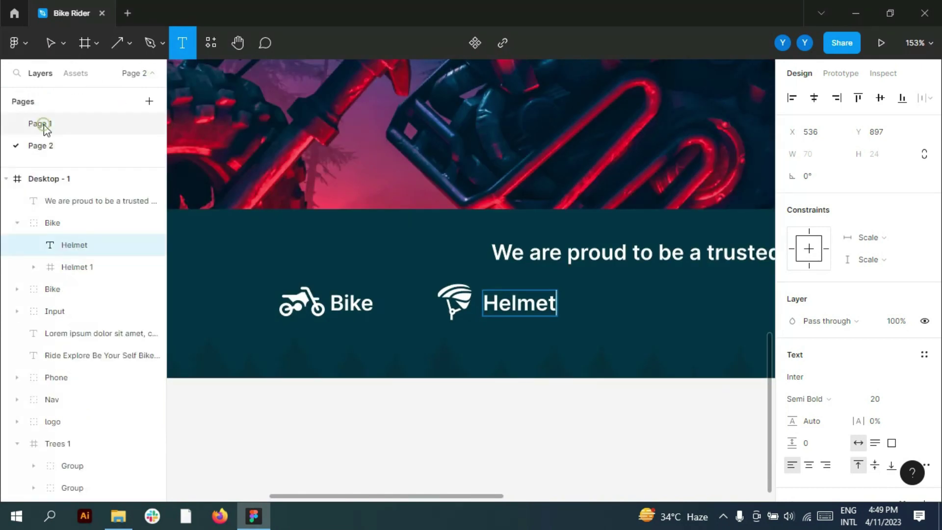
left_click(44, 125)
left_click(44, 146)
left_click(134, 74)
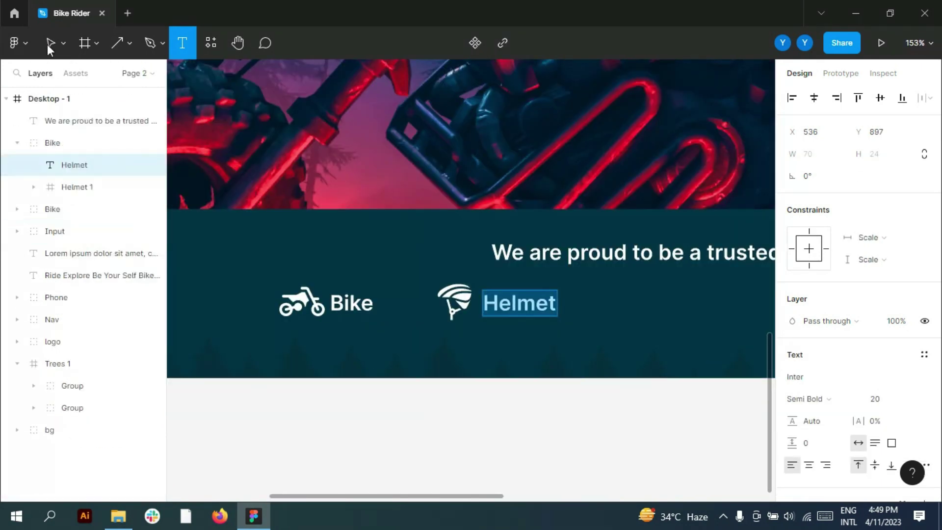
left_click(49, 48)
Rename the copied group 'Helmet', nudge its label up and the group right.
double_click(51, 142)
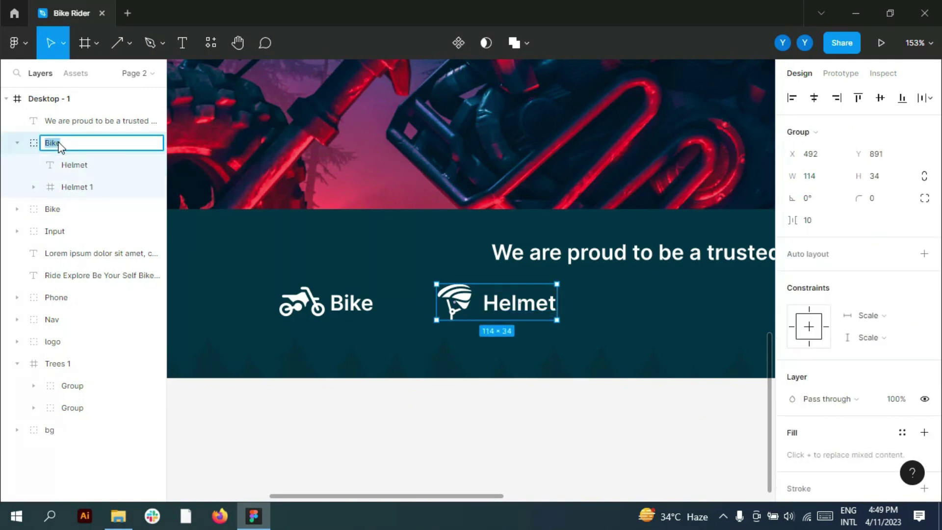
type("Helmet")
left_click(439, 422)
scroll(503, 307, "up", 2)
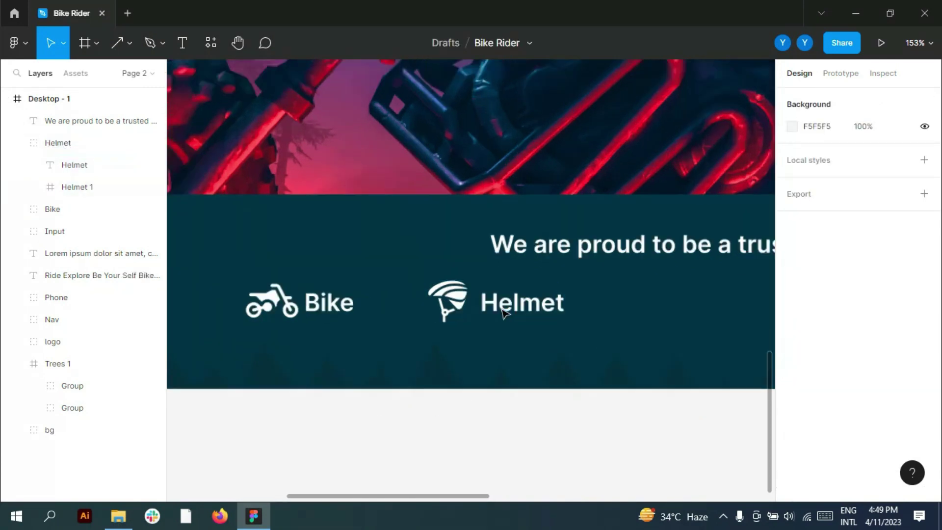
double_click(515, 306)
key("Up")
key("Up")
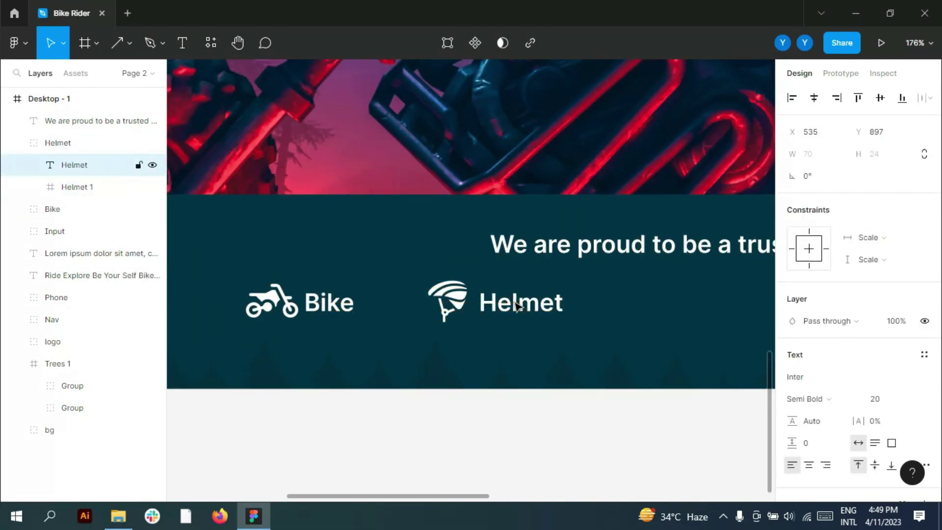
key("shift+1")
left_click(58, 143)
key("shift+Right")
key("shift+Right")
Duplicate the Bike and Helmet logos to the right and group all four as Group 1.
left_click(62, 168, "shift")
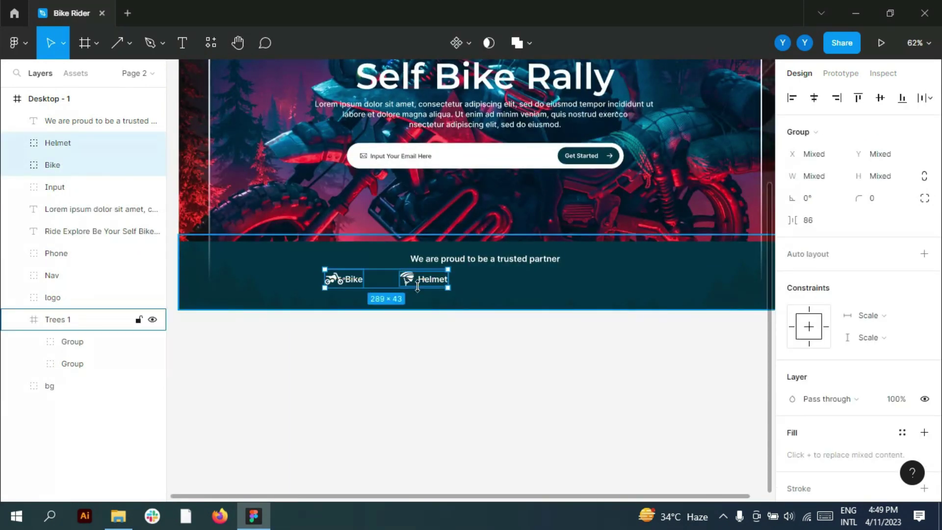
scroll(420, 290, "up", 5, "ctrl")
mouse_move(411, 272)
left_mouse_down("alt")
mouse_move(668, 269)
mouse_move(646, 269)
left_mouse_up("alt")
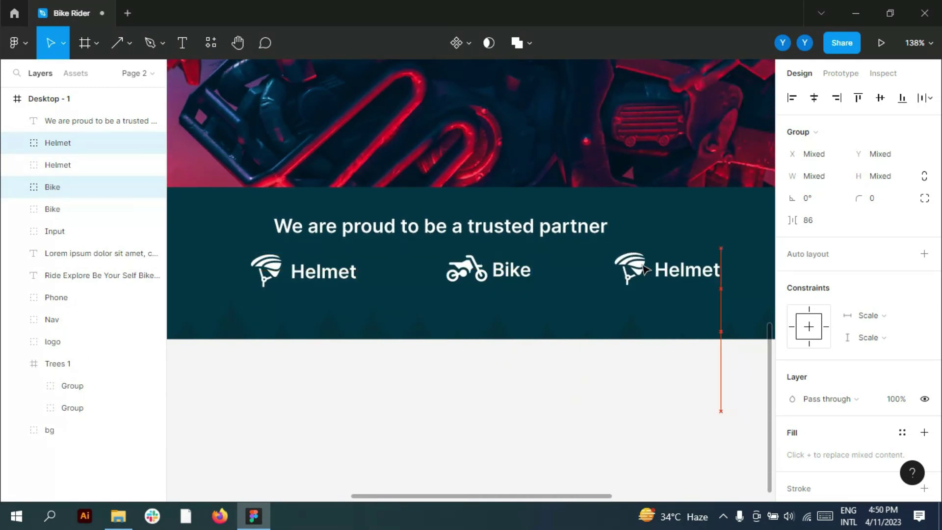
scroll(656, 378, "down", 5, "ctrl")
left_click(53, 209, "shift")
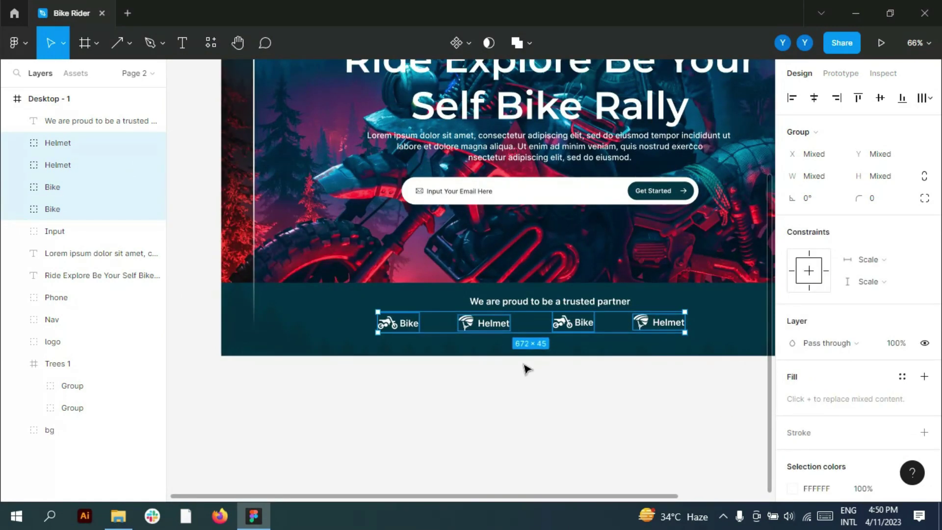
key("ctrl+g")
key("shift+1")
Space the four partner logos evenly across the row, then collapse the group in layers.
left_click(74, 165)
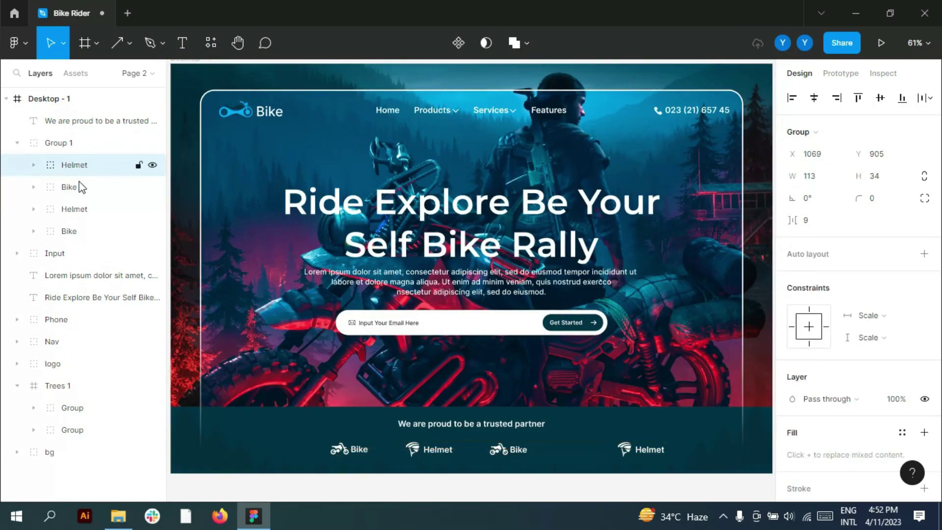
left_click(69, 187, "shift")
left_click(69, 231, "shift")
left_click(926, 98)
left_click(872, 166)
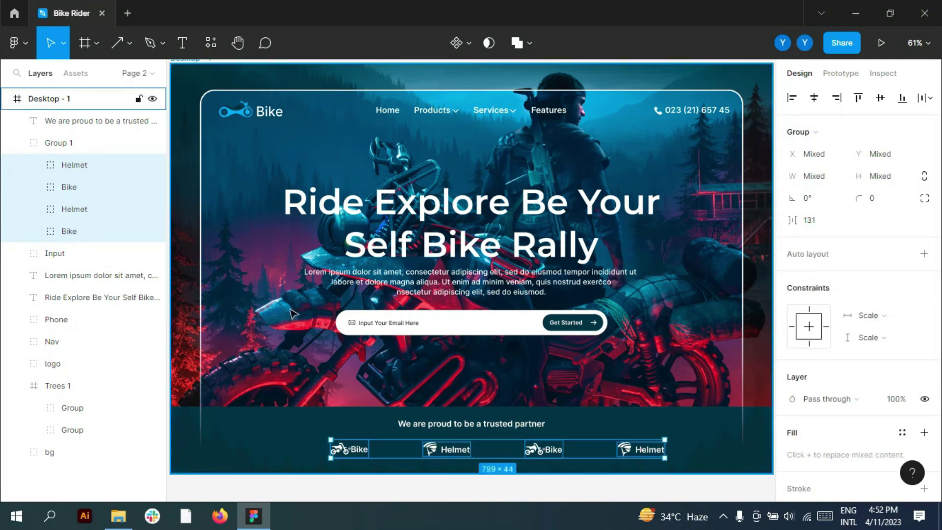
scroll(682, 343, "down", 1)
left_click(584, 458)
key("shift+1")
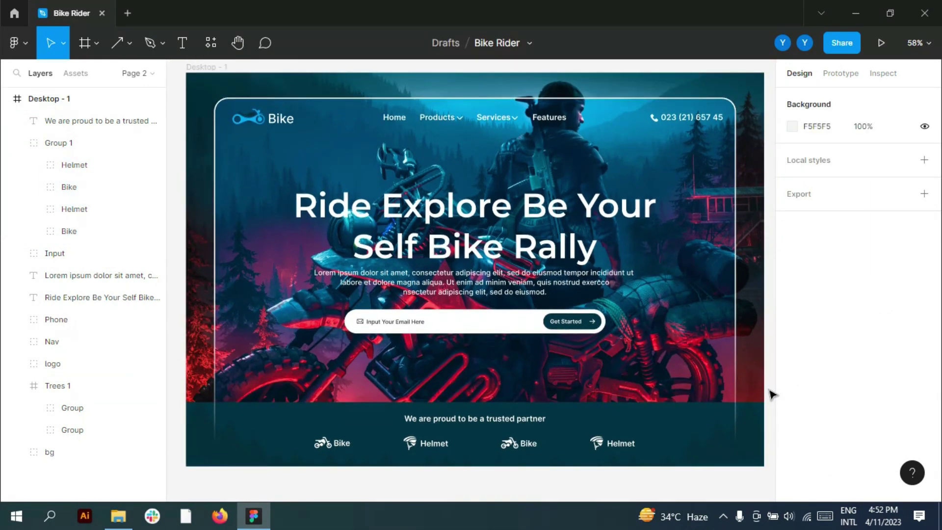
left_click(23, 143)
left_click(22, 297)
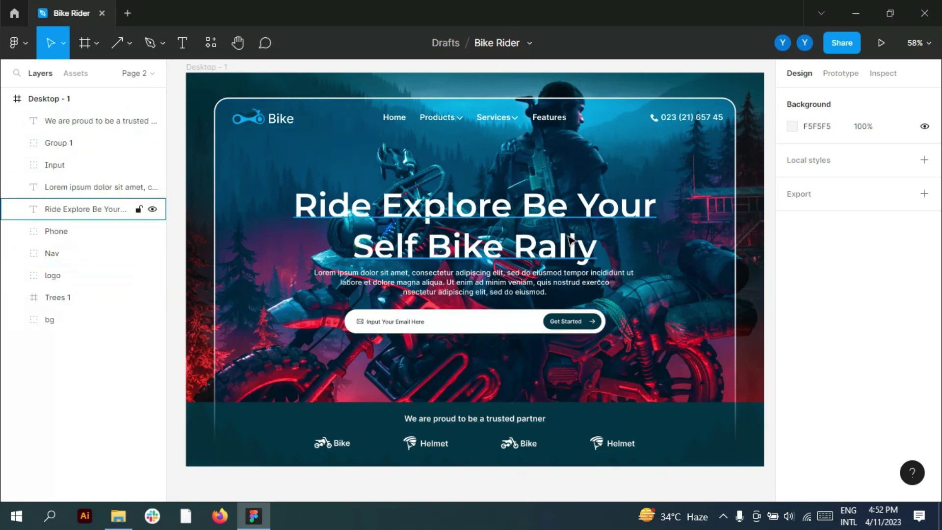